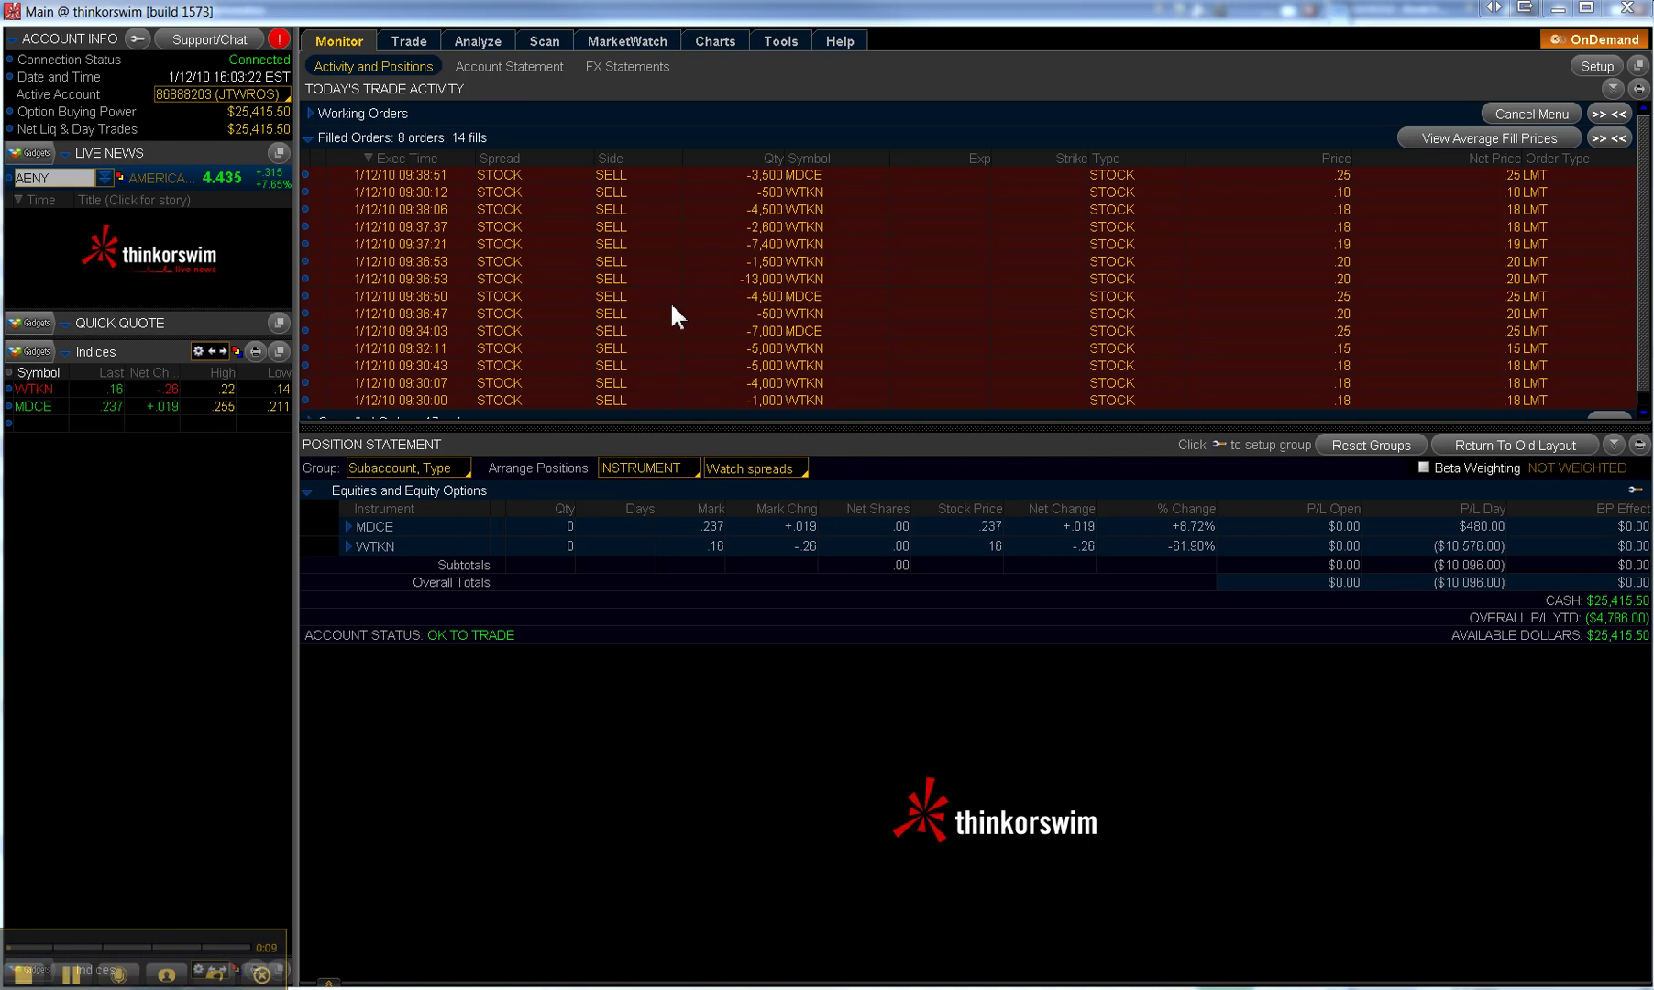
# - Leave thinkorswim's filled WTKN and MDCE sell orders and bring Trader Workstation to the front
pyautogui.click(893, 346)
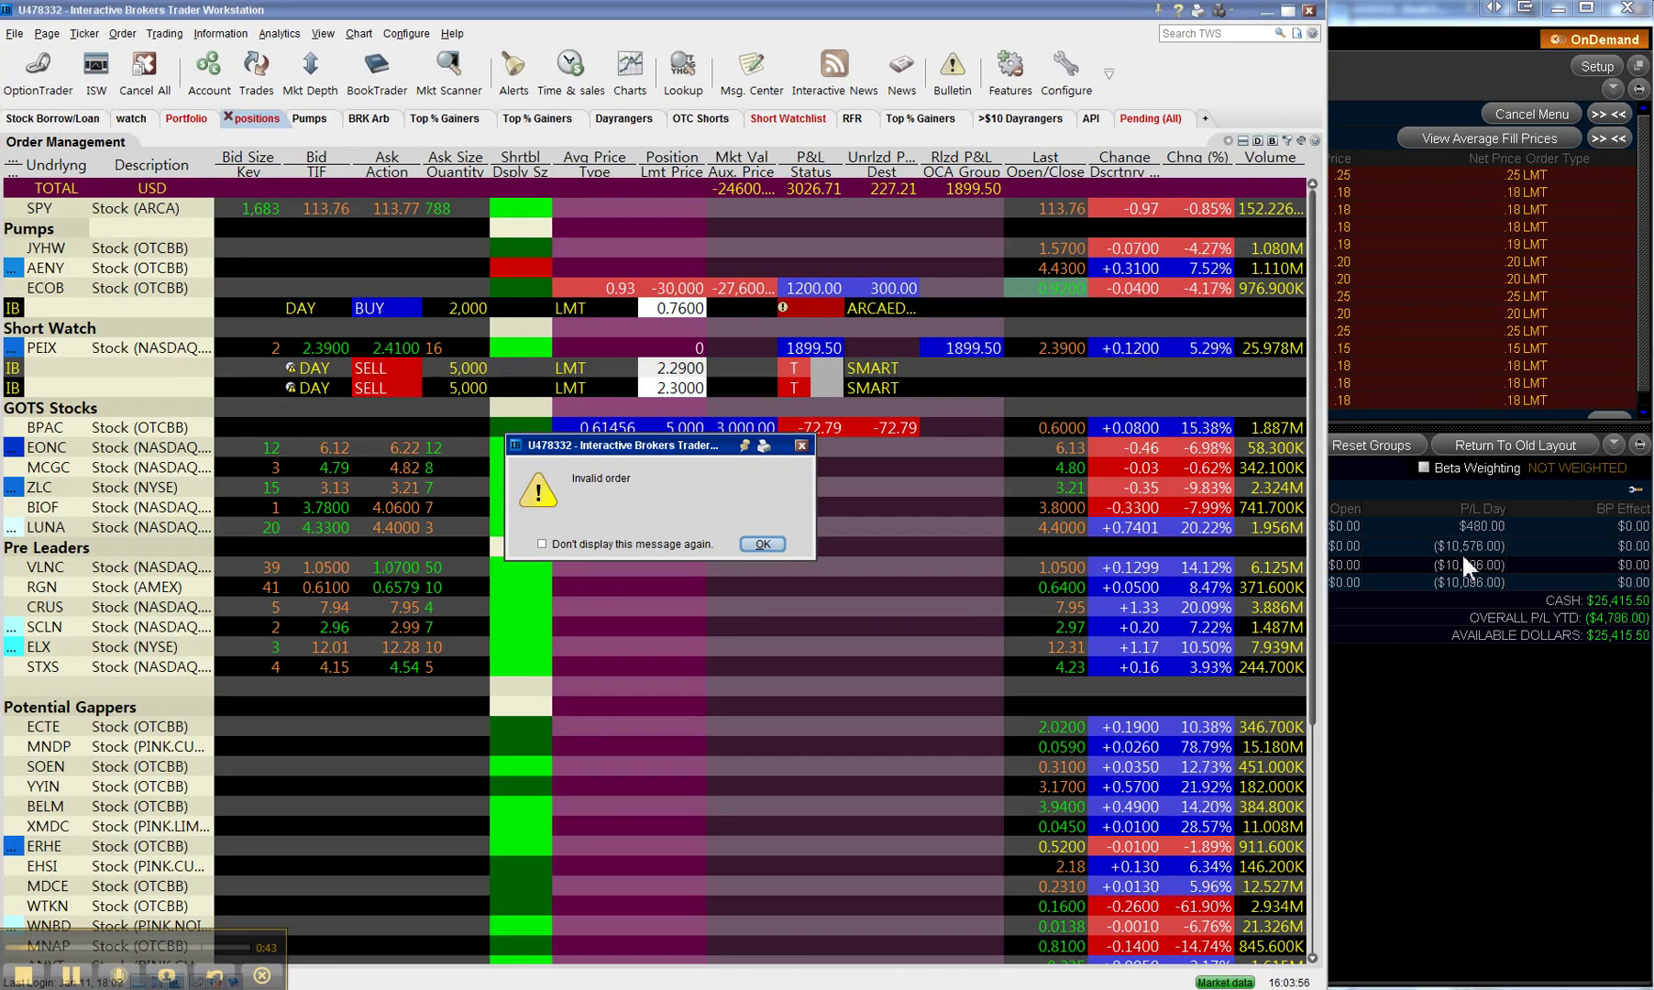
# - Dismiss the Invalid order alert and return to thinkorswim's MDCE and WTKN position statement
pyautogui.click(763, 546)
pyautogui.click(1370, 623)
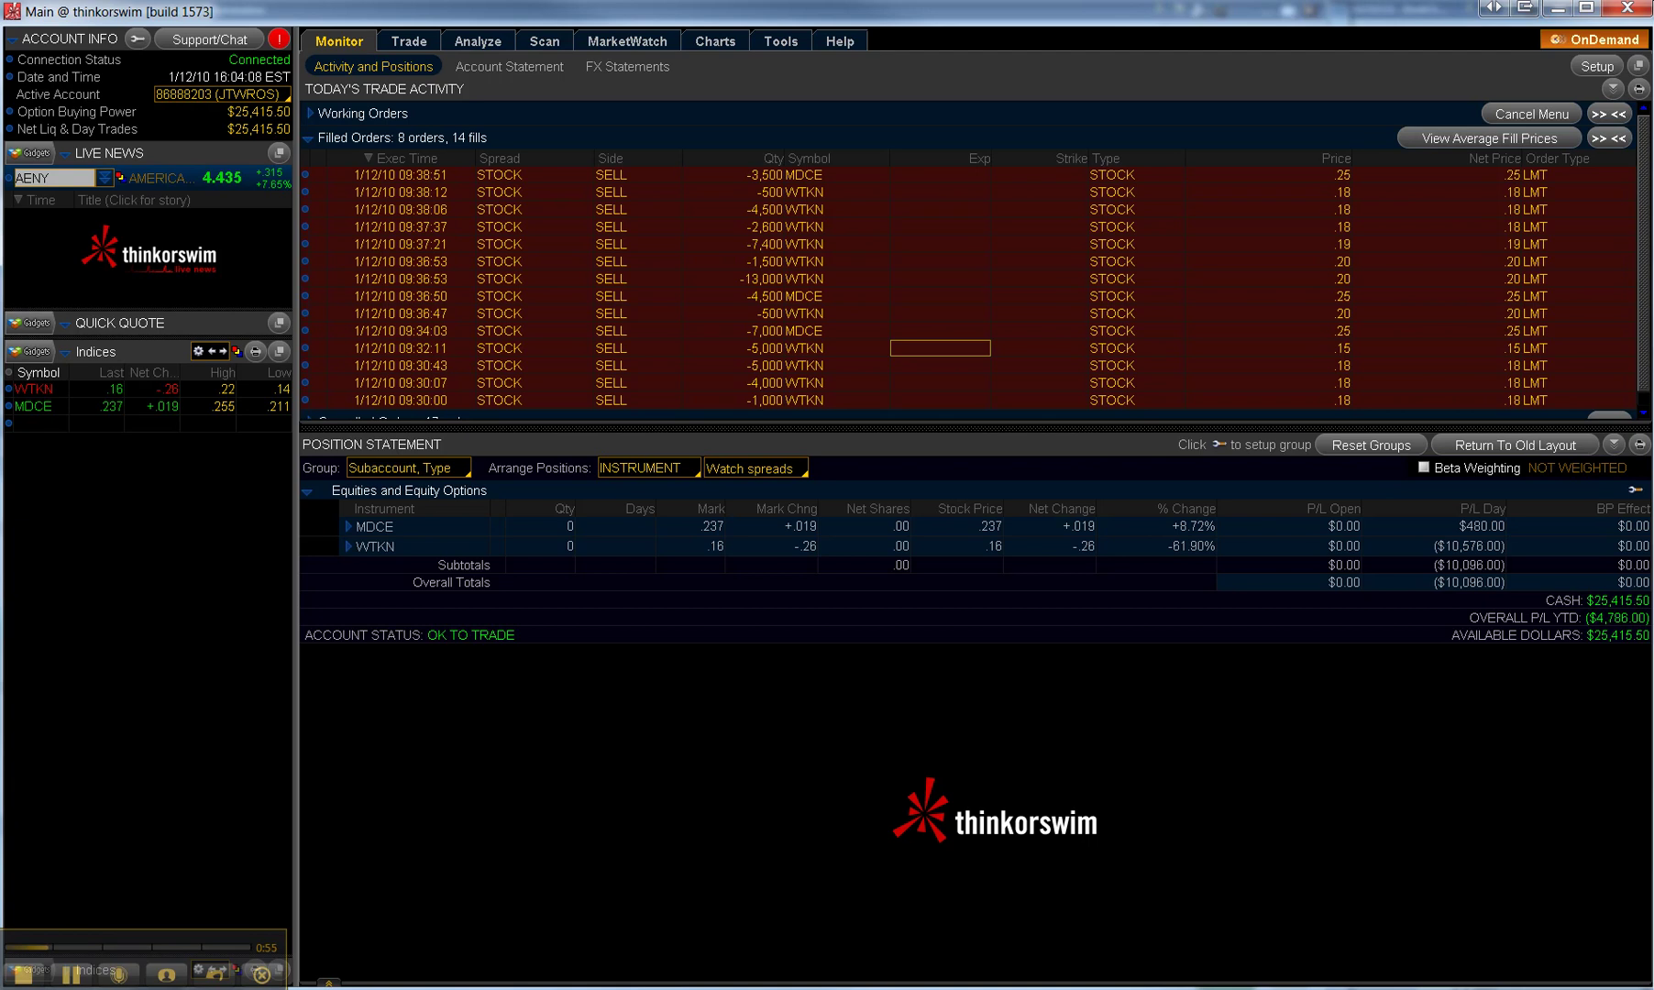
# - Bring the Trading Performance 2010 Pump Longs sheet forward and move its window higher
pyautogui.click(775, 981)
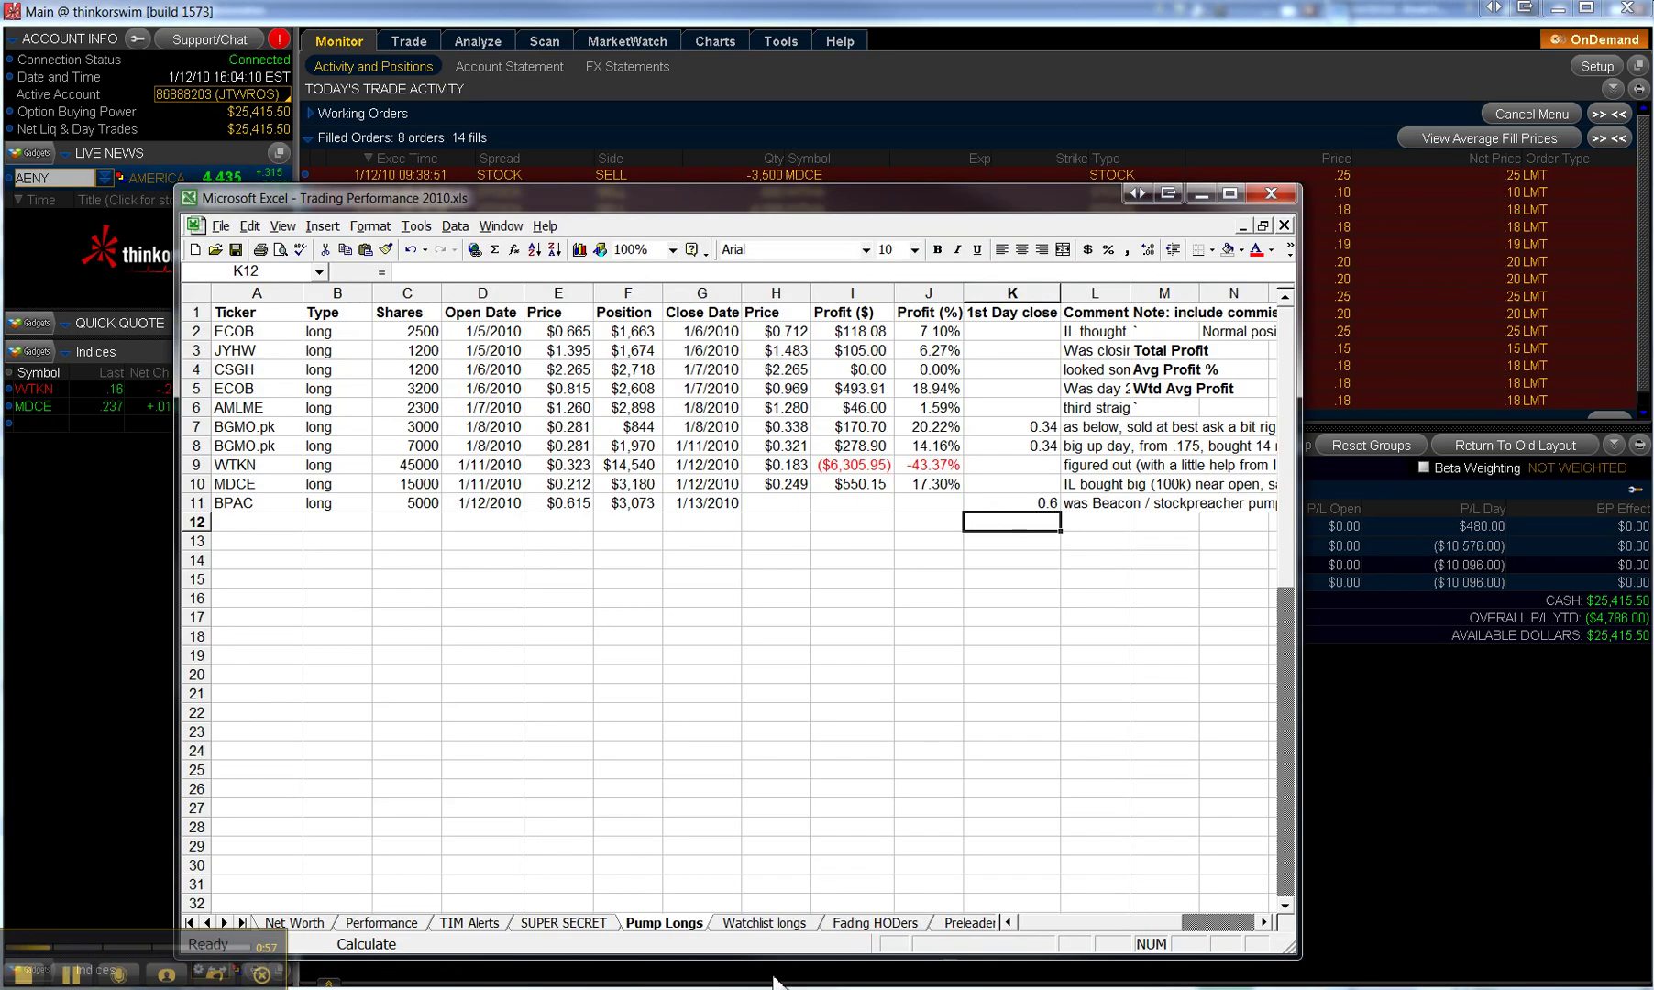
pyautogui.moveTo(665, 204); pyautogui.dragTo(671, 159)
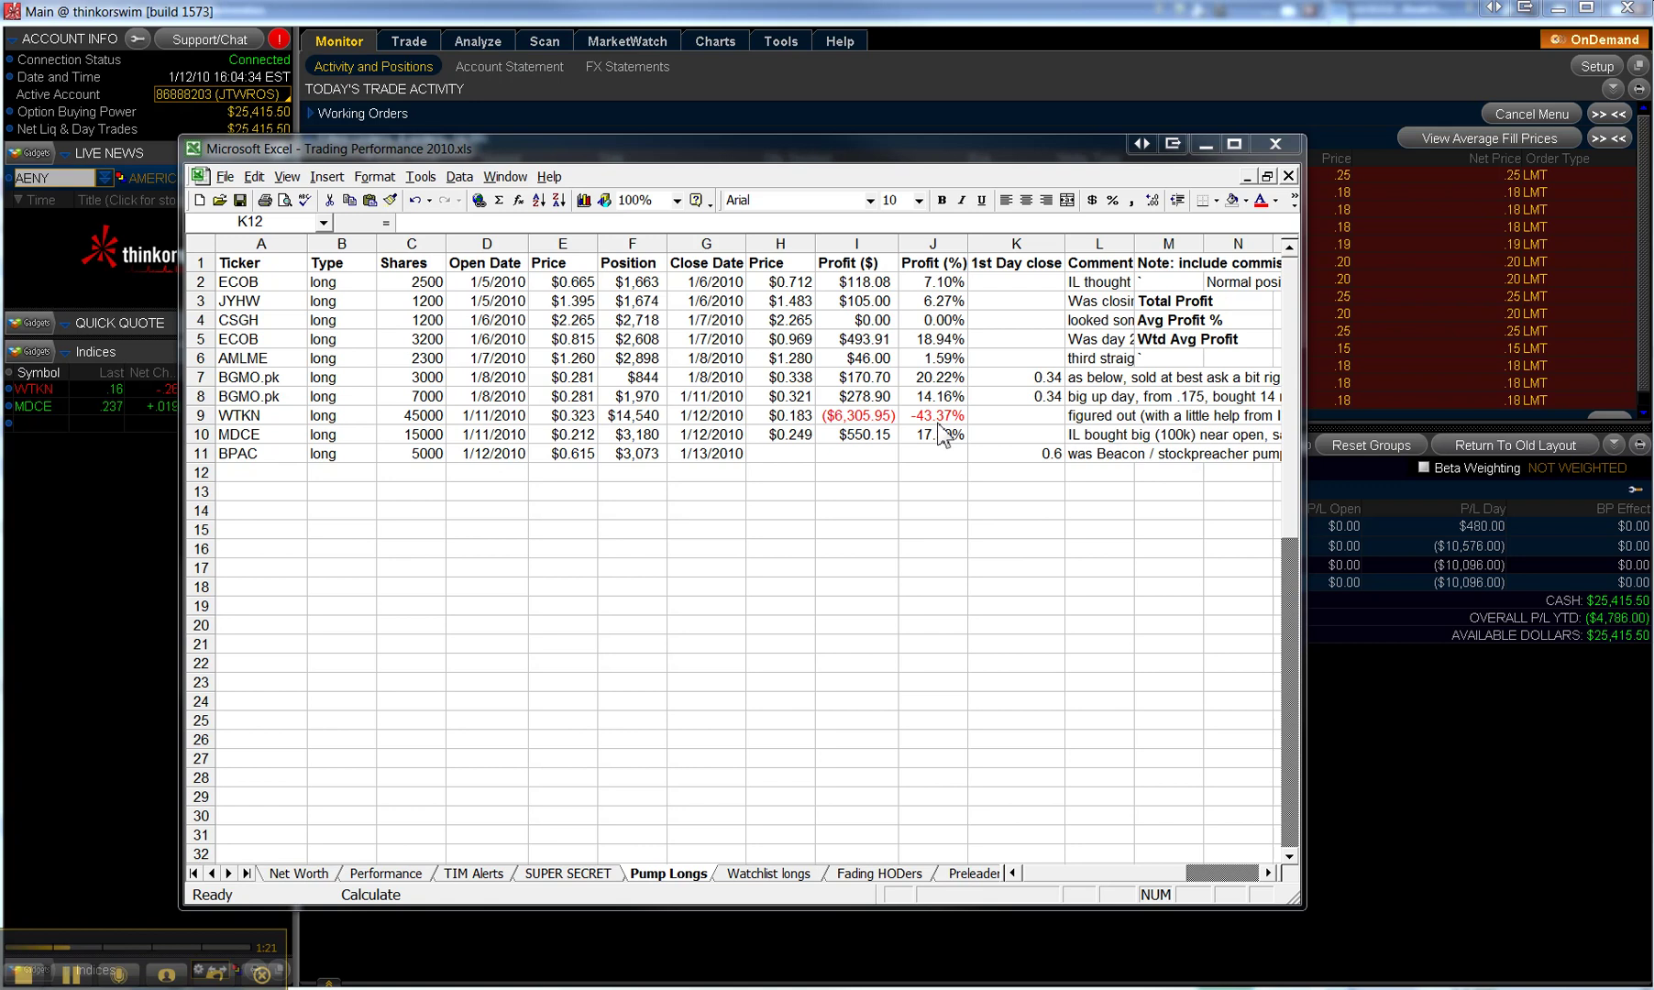
pyautogui.hotkey('alt', 'Tab')
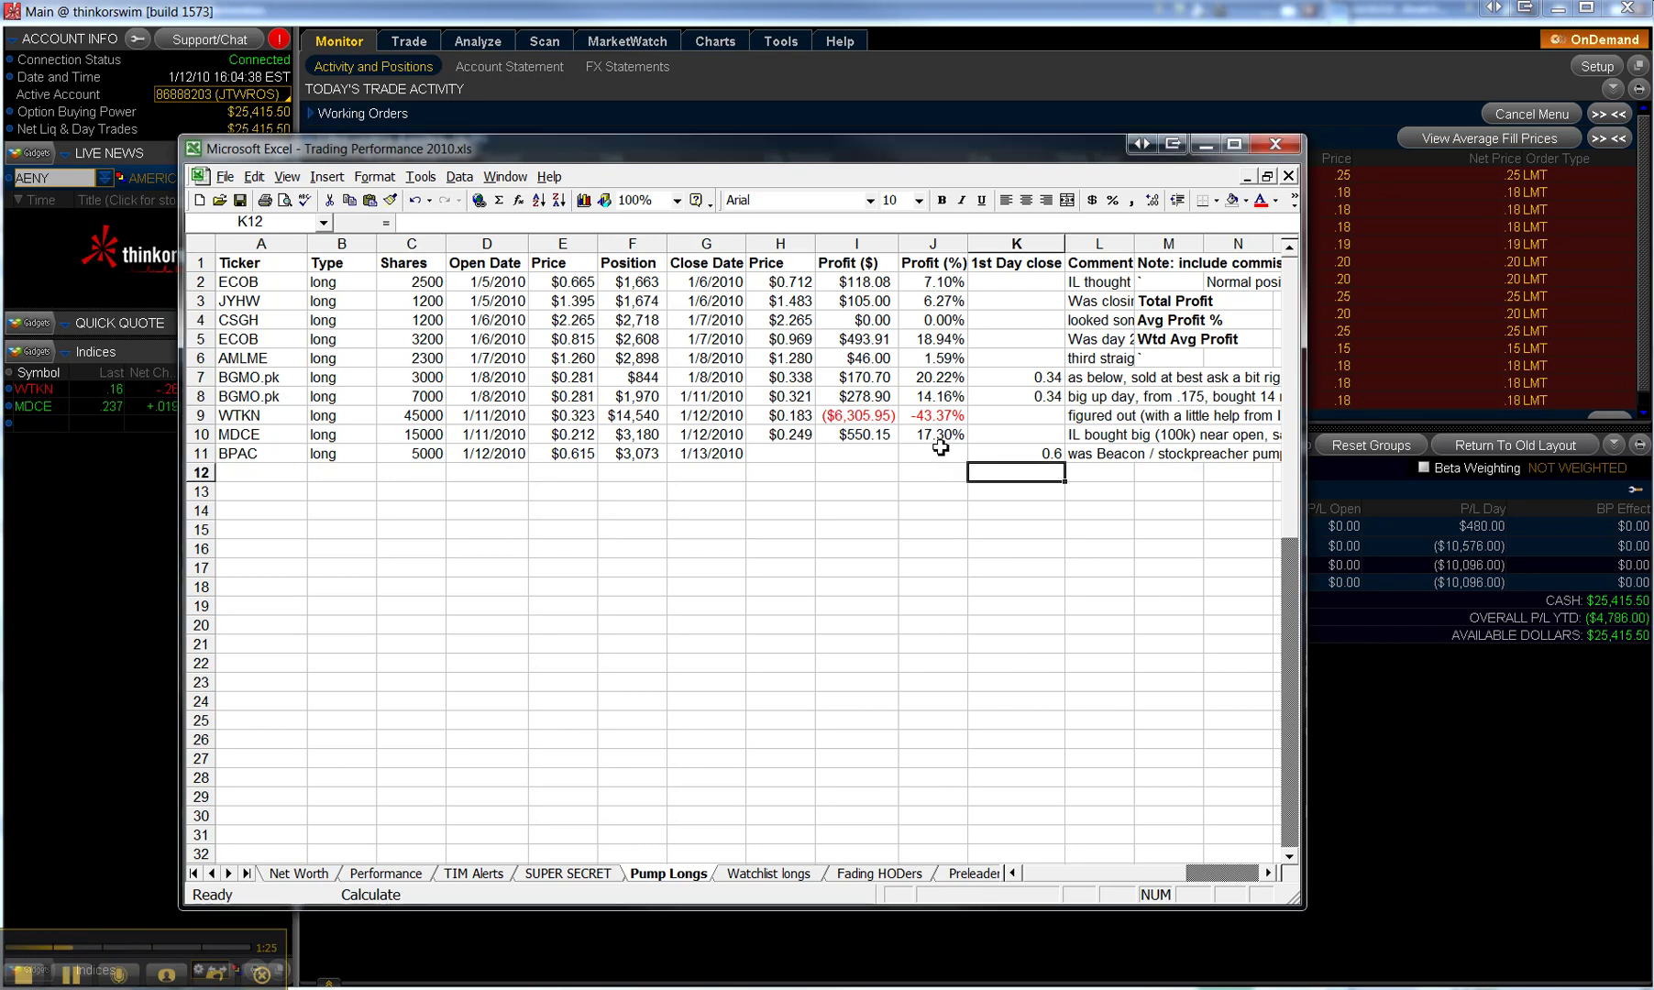
# - Inspect the Avg Profit % and Wtd Avg Profit cells and BPAC's J11, then minimize Excel
pyautogui.press('Left')
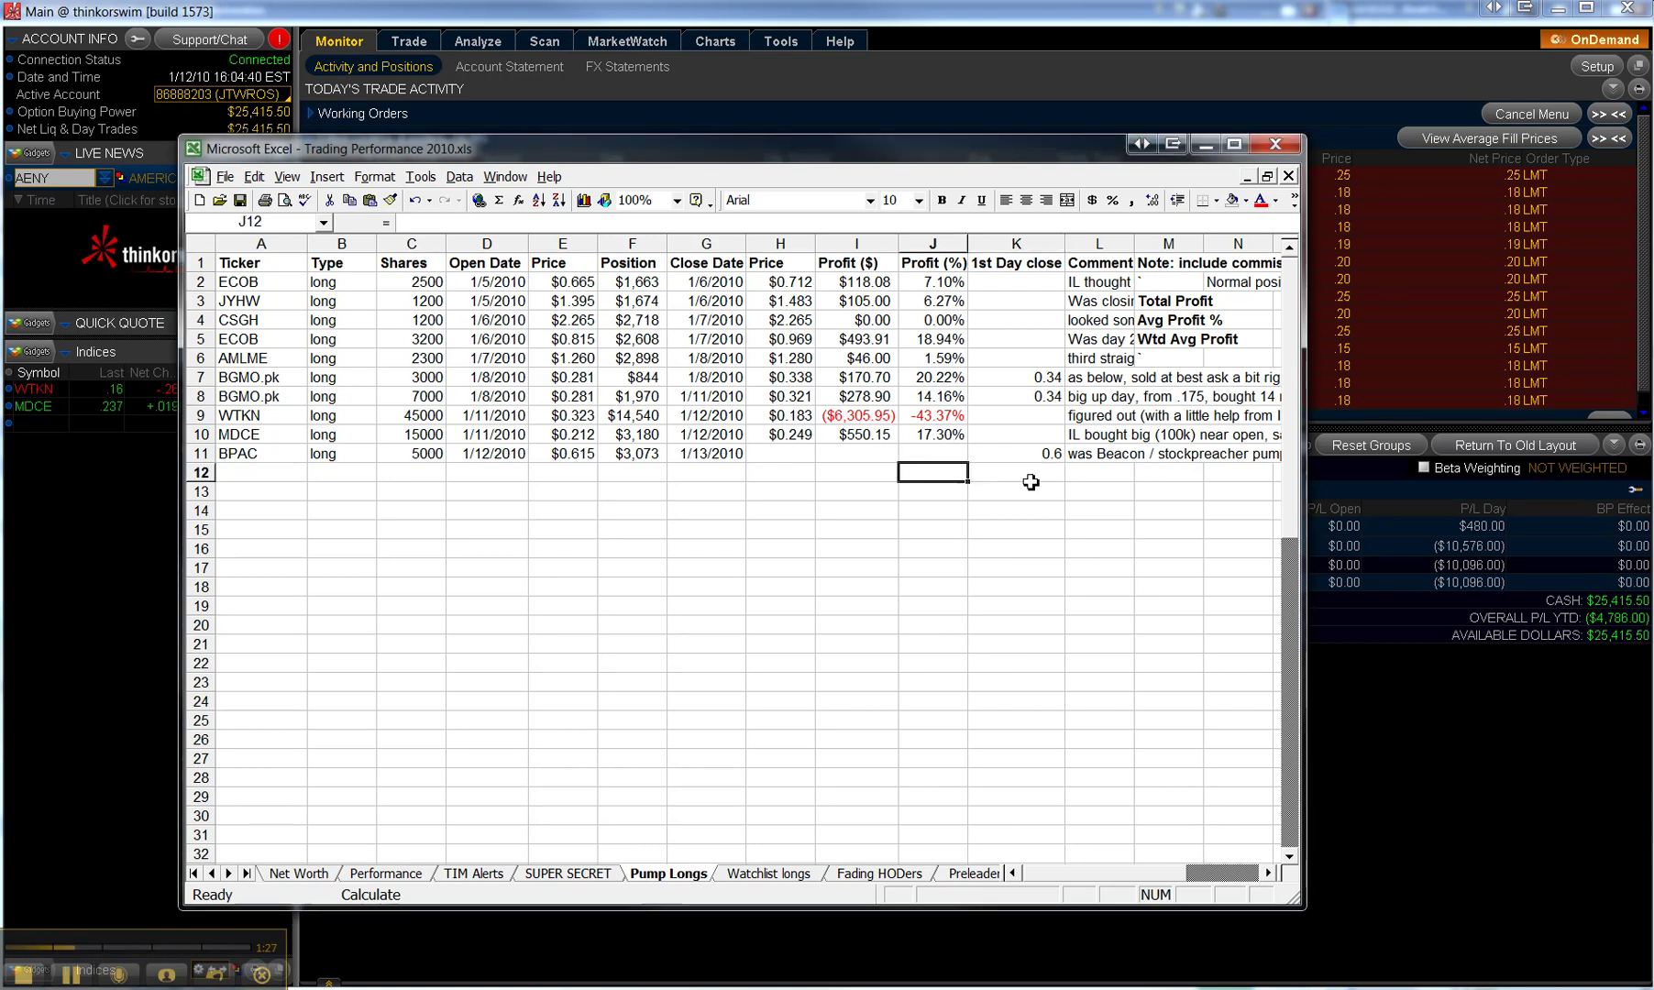
pyautogui.click(1213, 341)
pyautogui.press('Right')
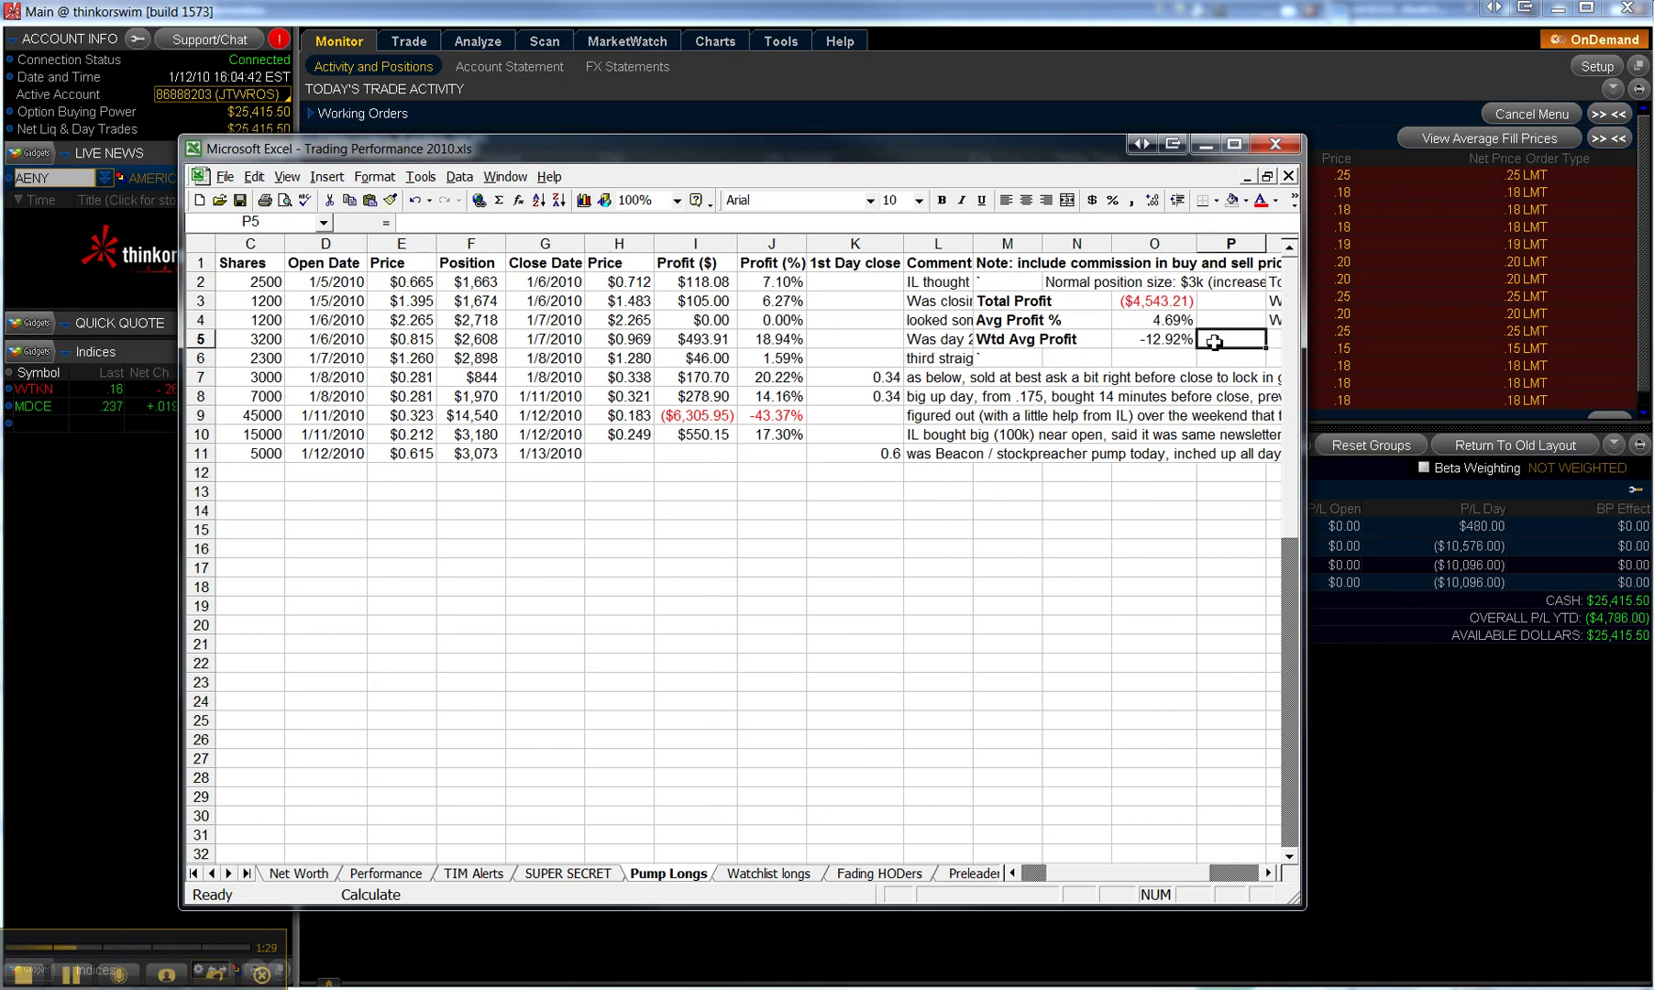
pyautogui.click(1155, 316)
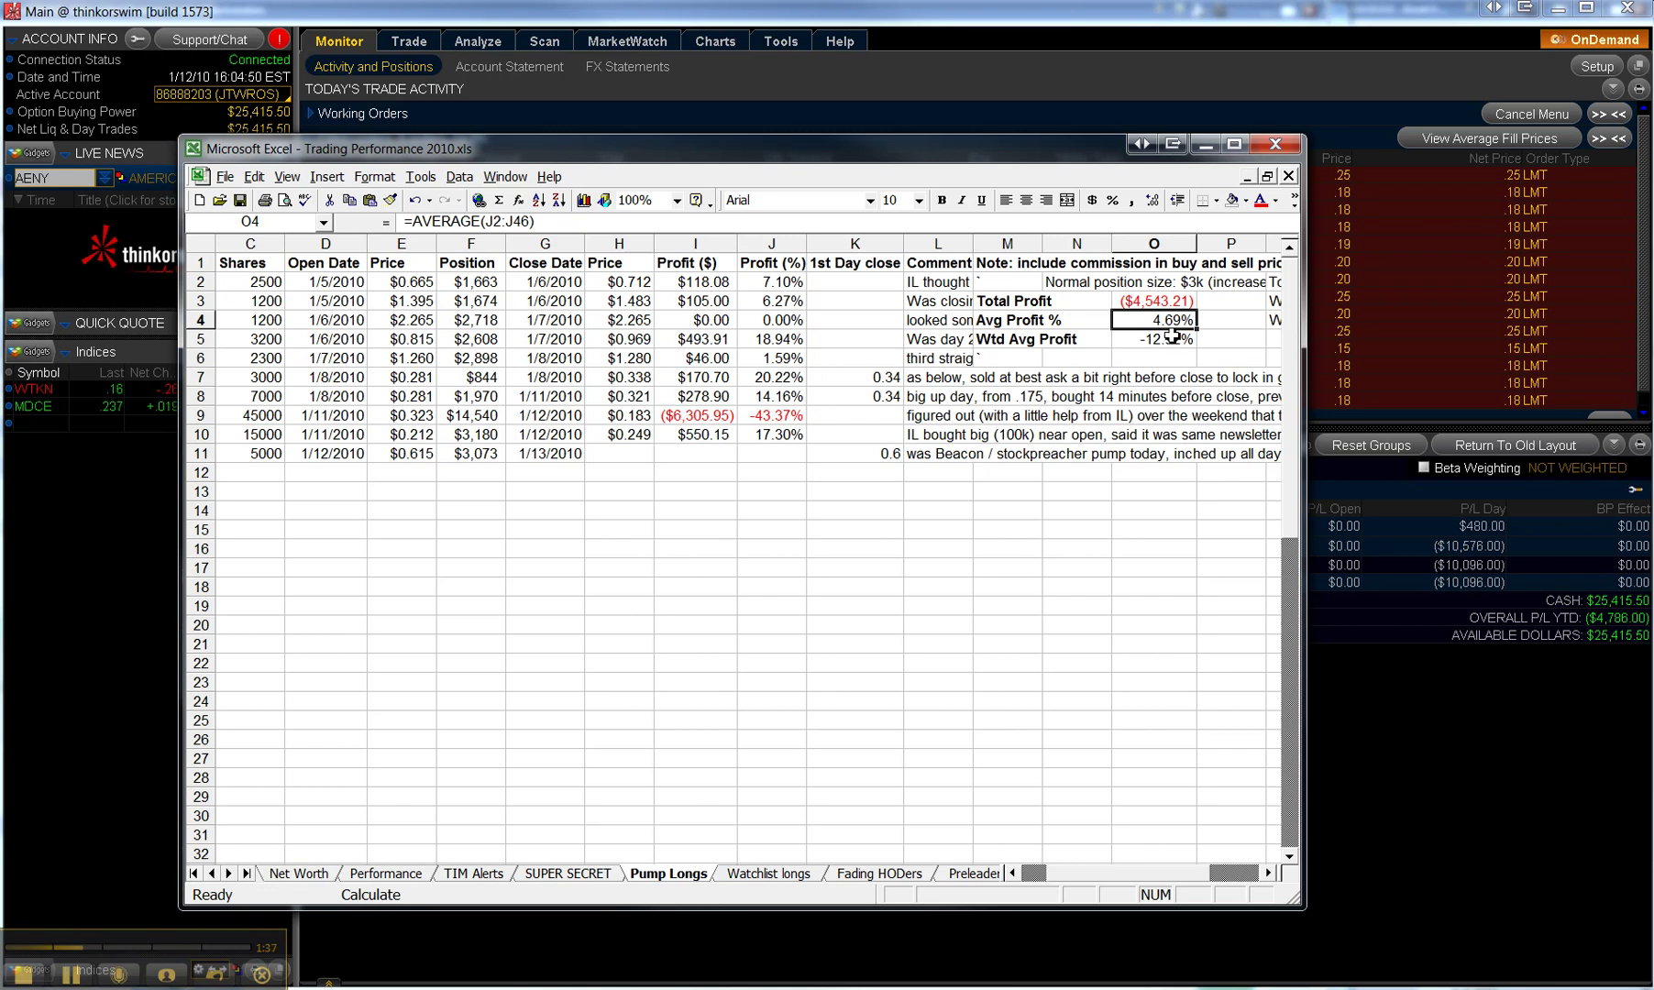
pyautogui.press('Left')
pyautogui.press('Left')
pyautogui.press('Left')
pyautogui.press('Left')
pyautogui.press('Left')
pyautogui.press('Left')
pyautogui.press('Left')
pyautogui.press('Left')
pyautogui.press('Left')
pyautogui.press('Left')
pyautogui.press('Left')
pyautogui.press('Left')
pyautogui.press('Left')
pyautogui.press('Left')
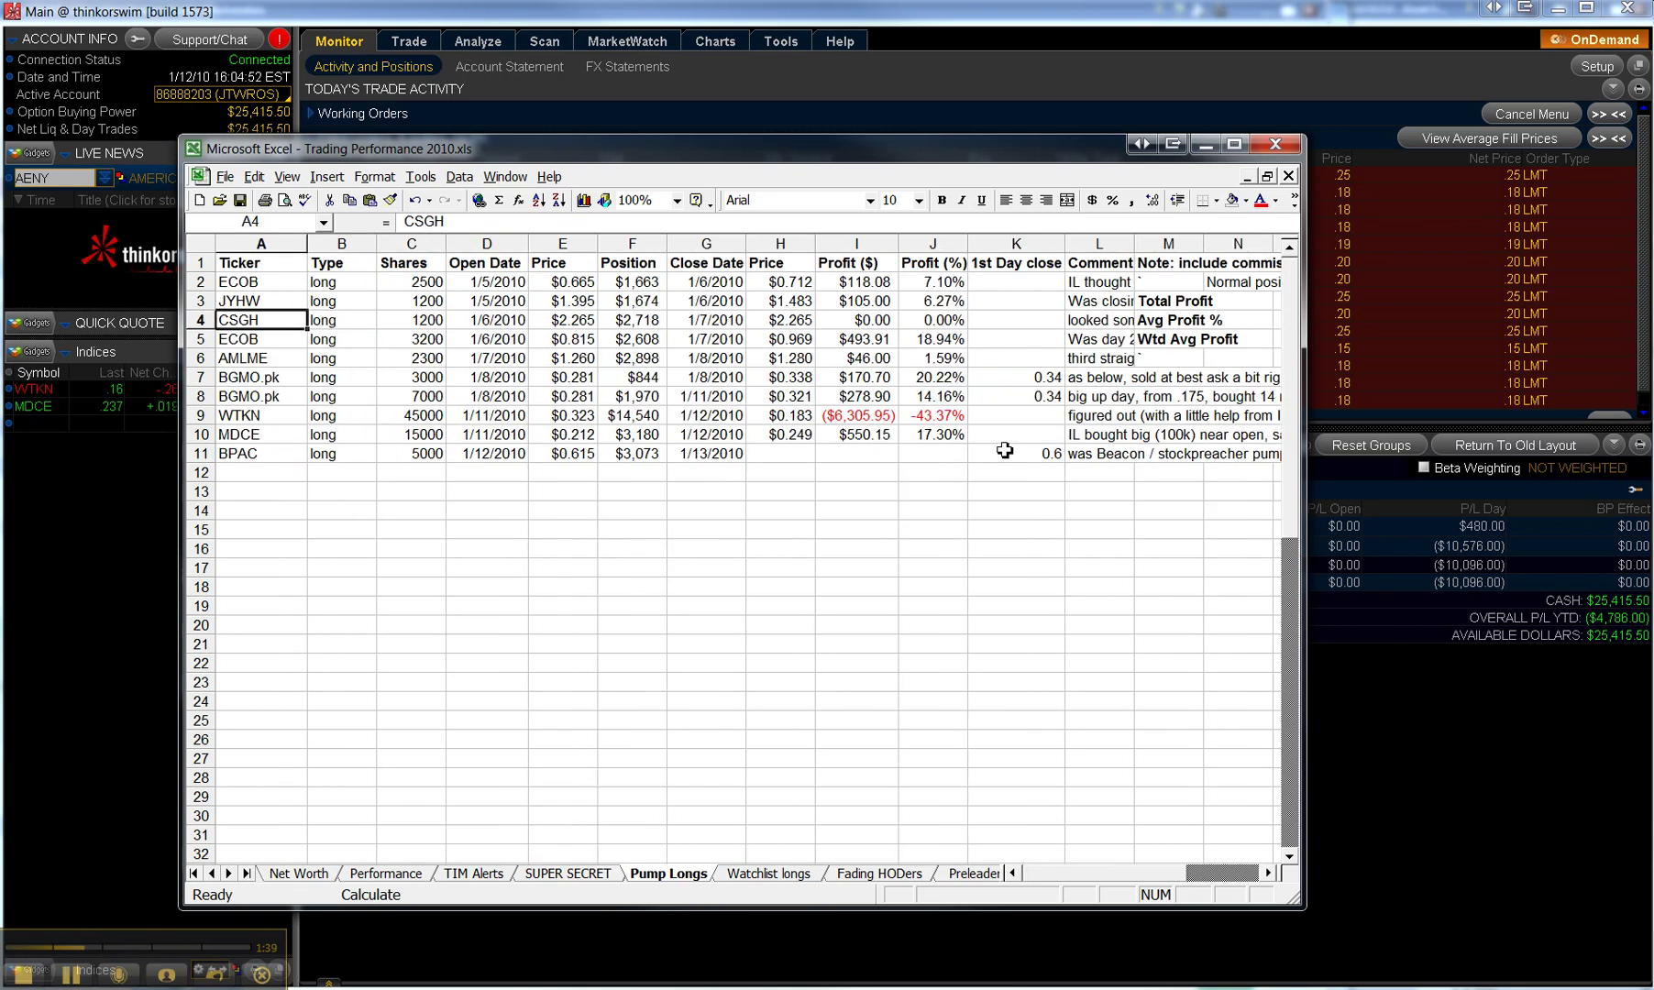
pyautogui.click(906, 453)
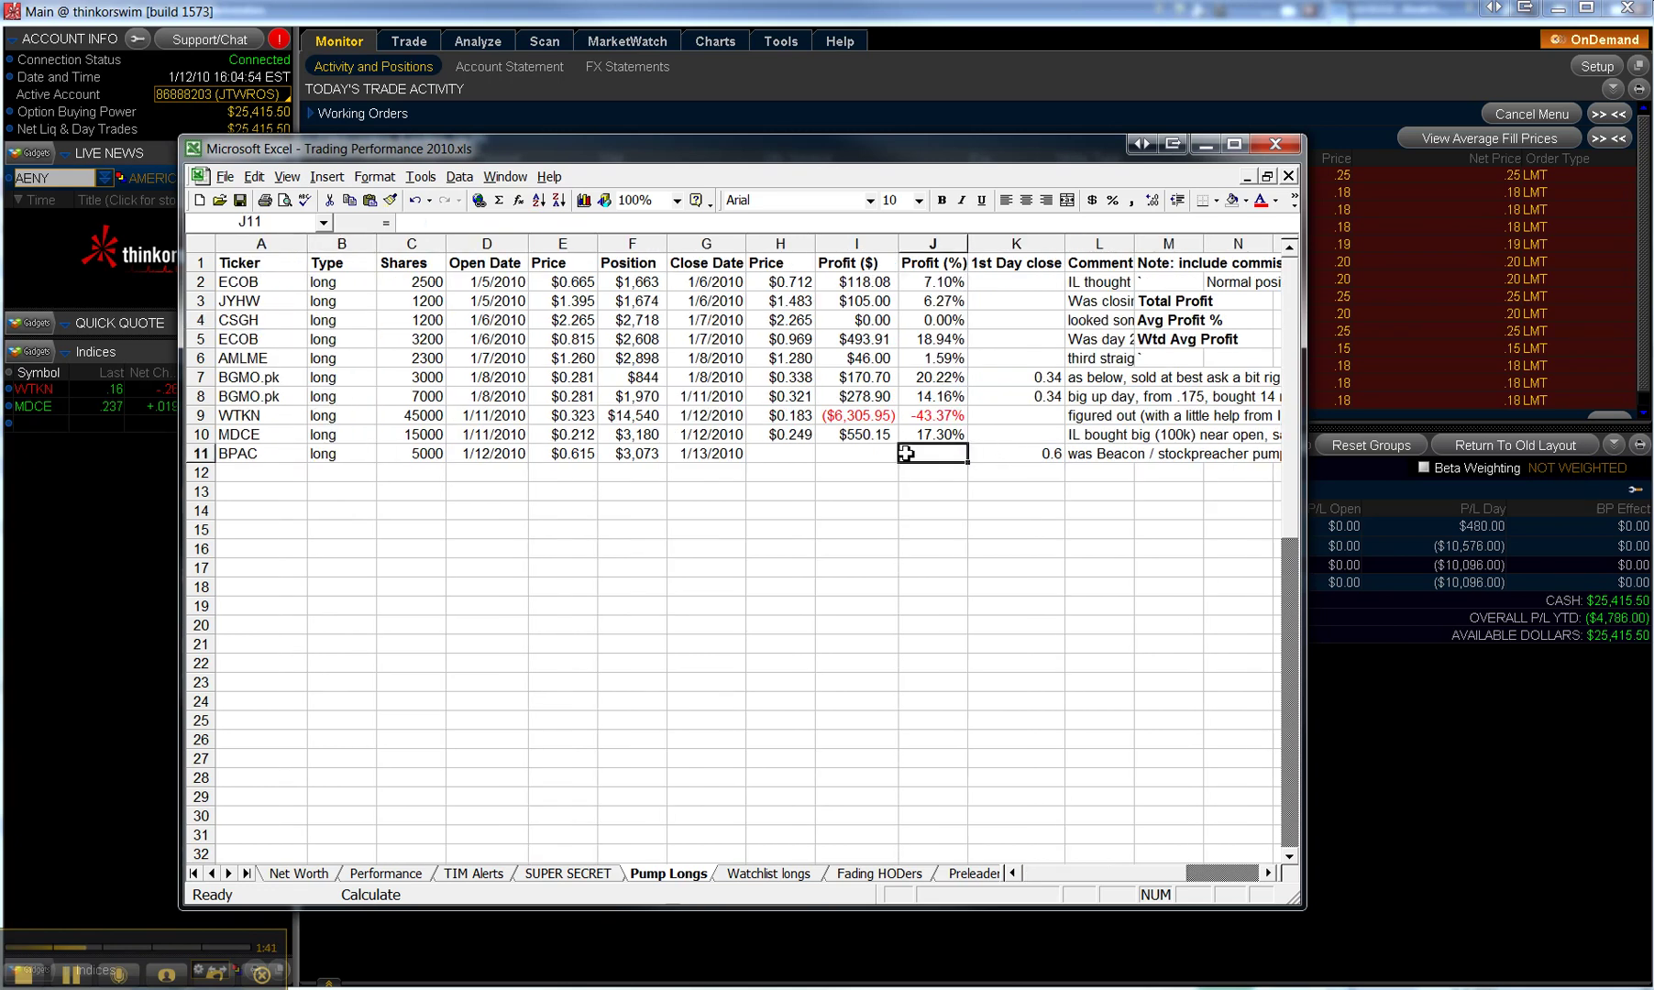
pyautogui.click(1197, 144)
# - Open WTKN's 2-day 5-minute chart and mark the low entry area on 01/11
pyautogui.hotkey('alt', 'Tab')
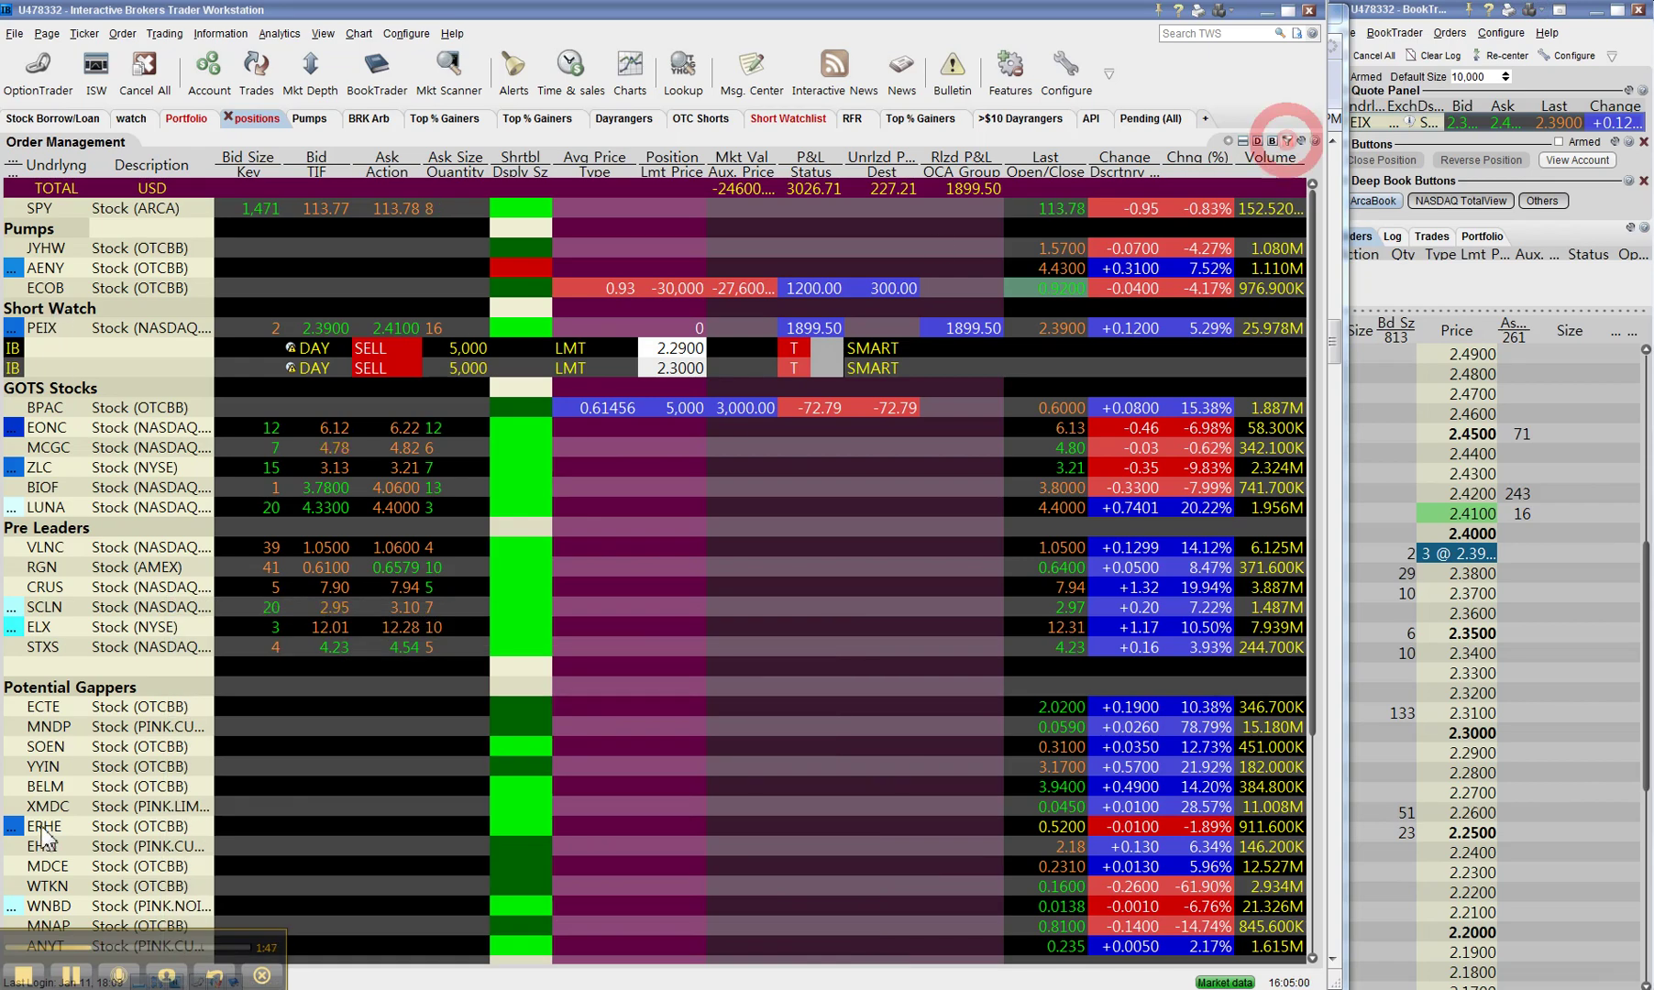
pyautogui.click(72, 727)
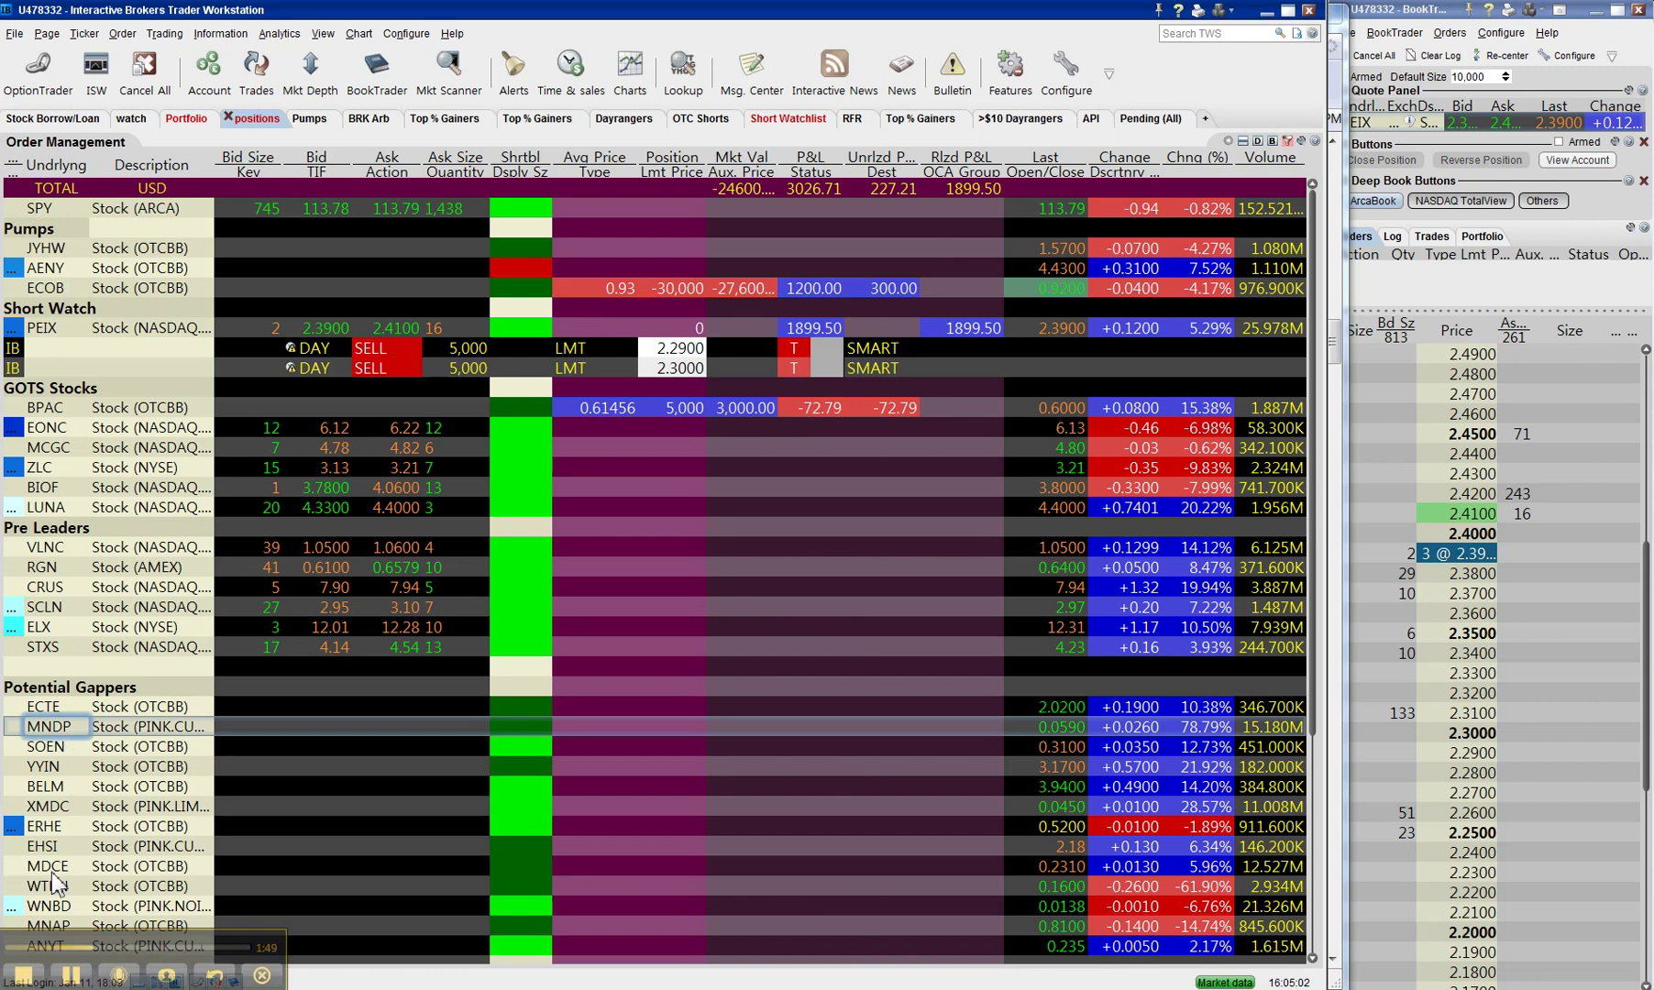
pyautogui.click(57, 886)
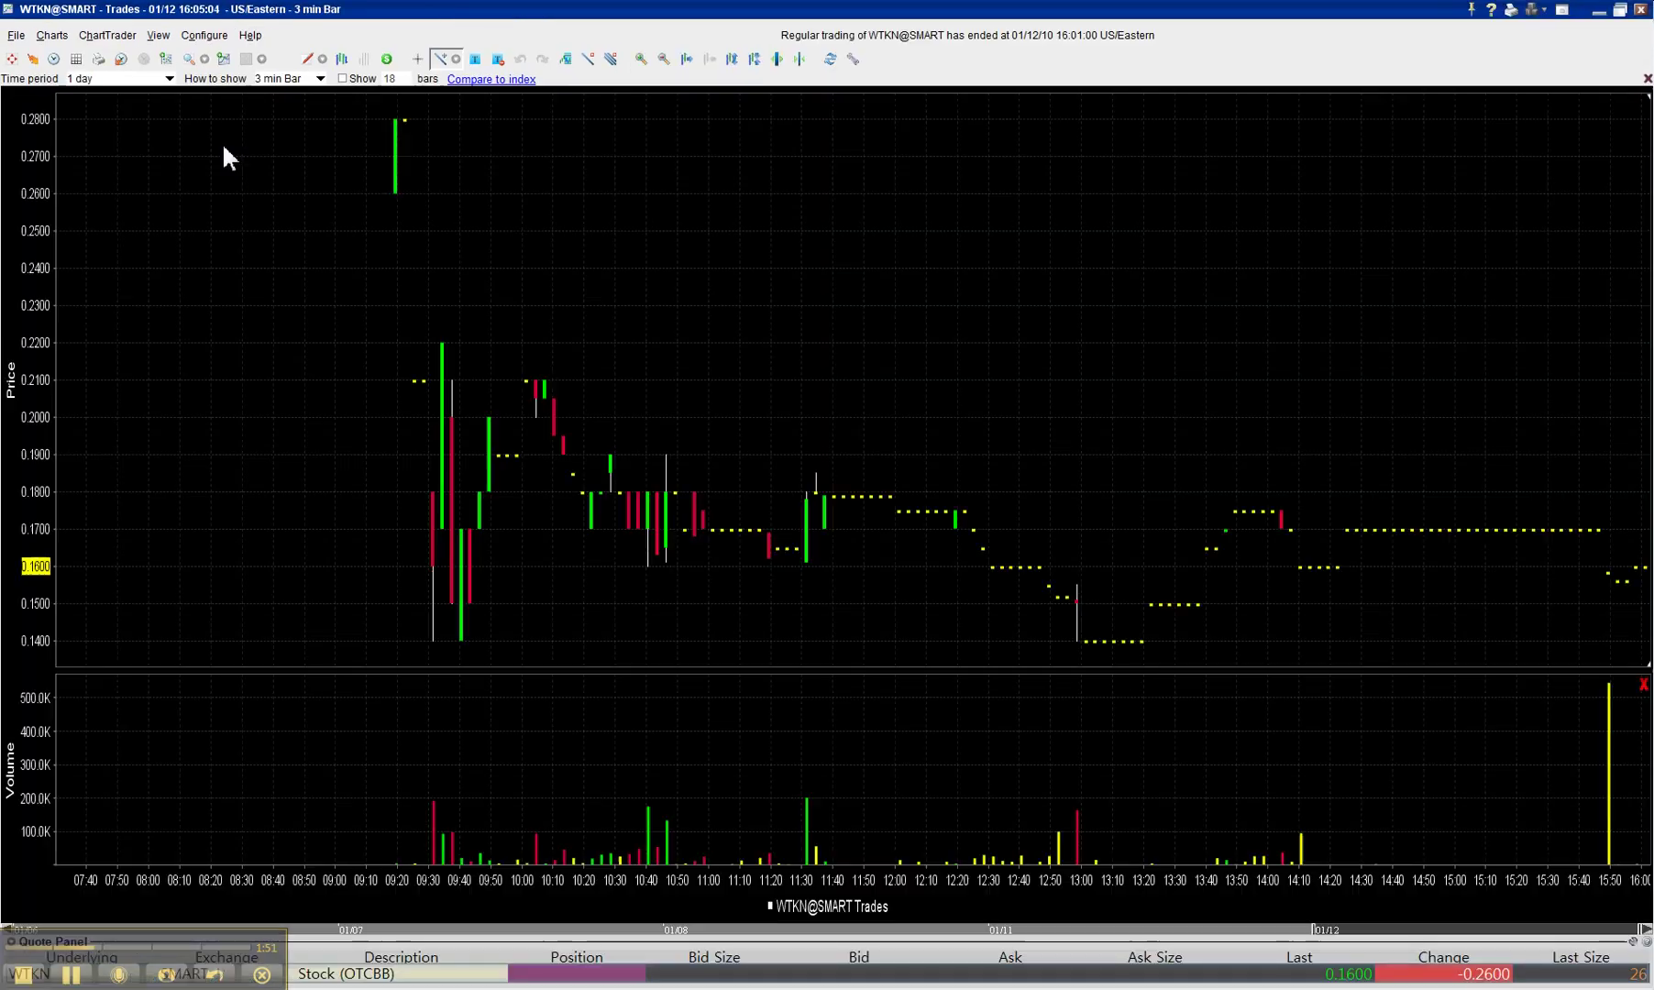
pyautogui.click(169, 79)
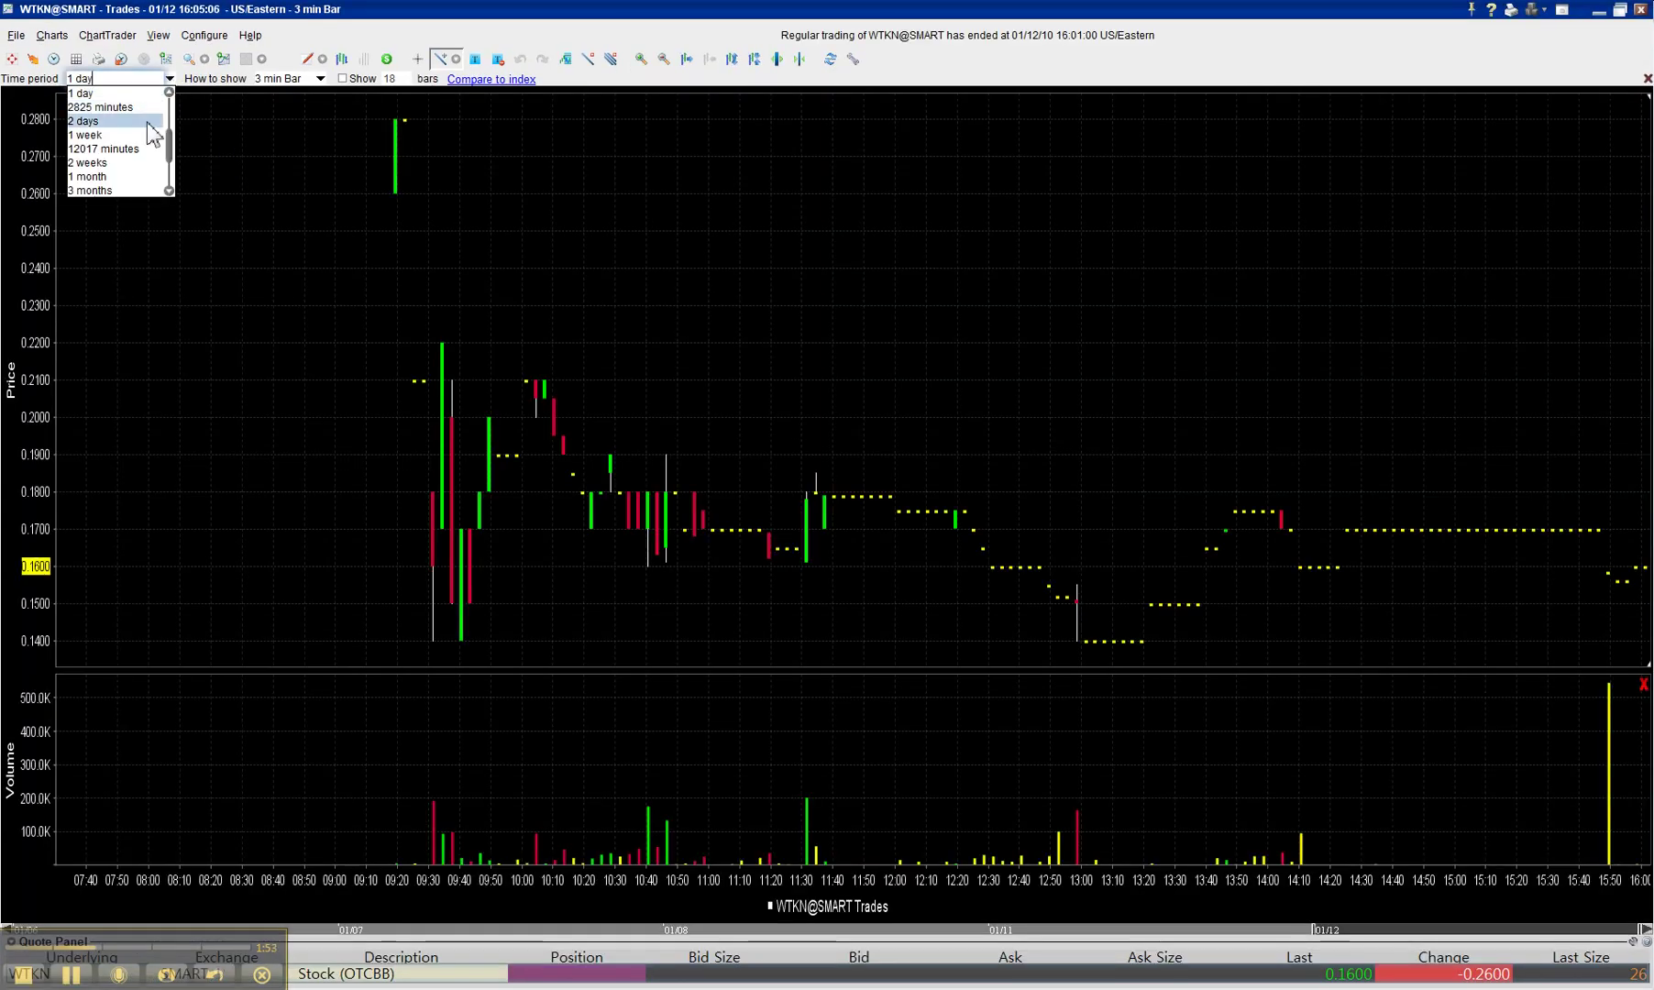
pyautogui.click(151, 121)
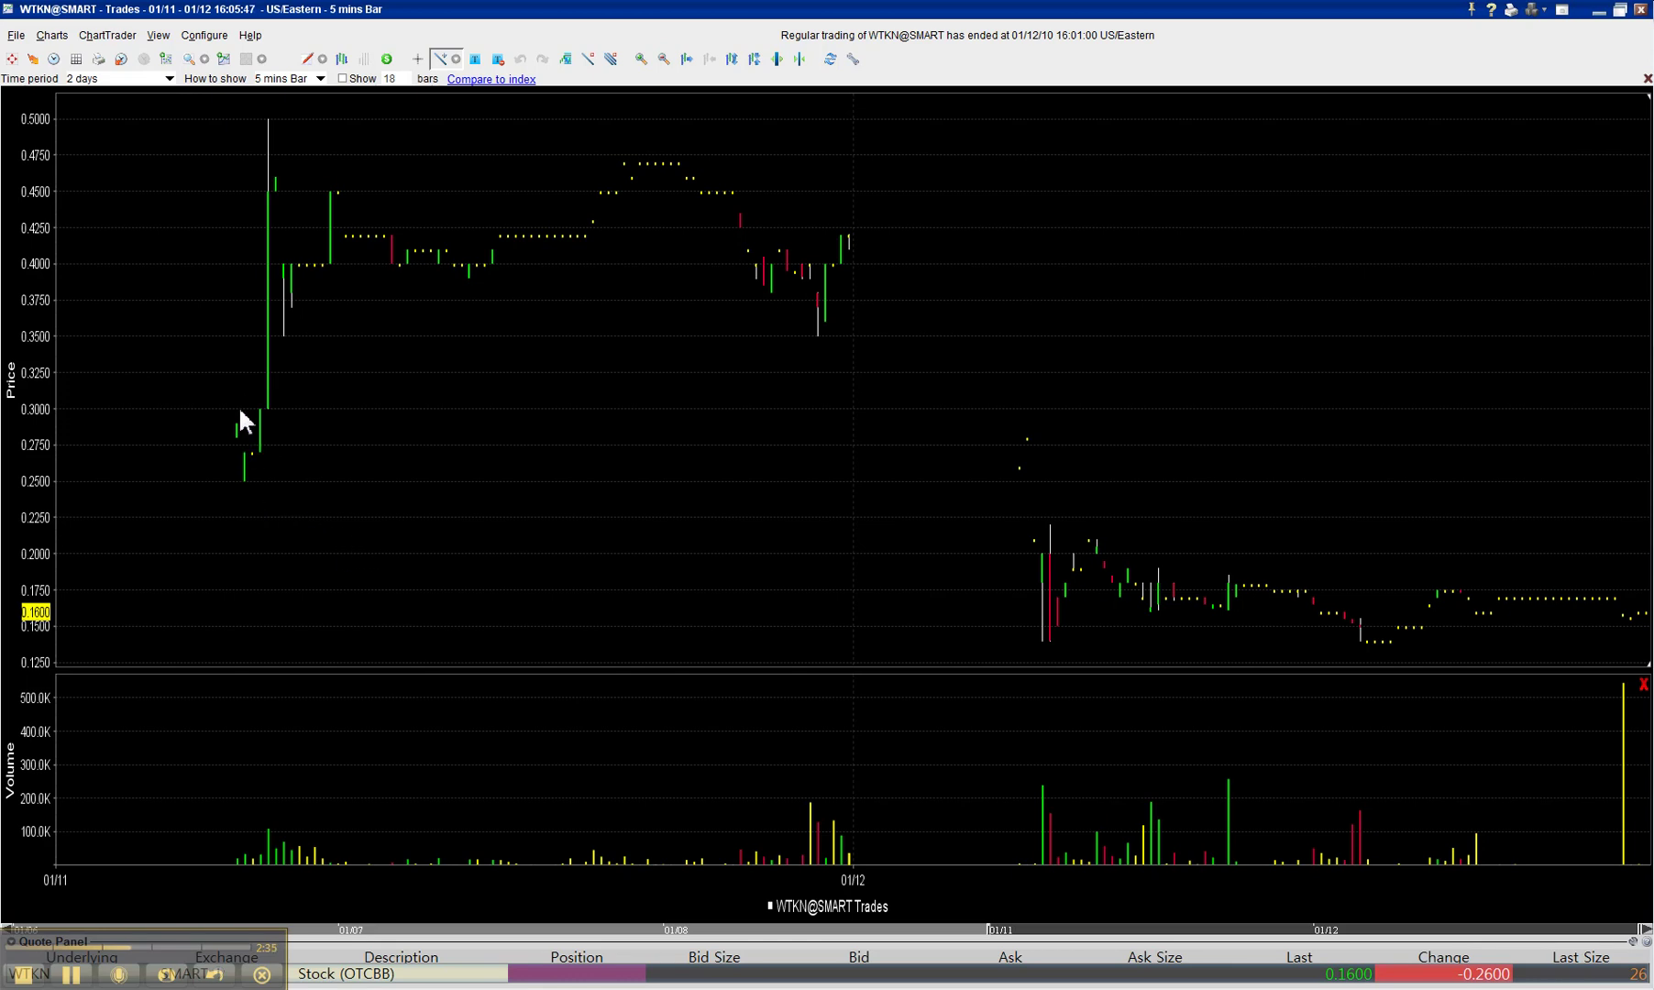
pyautogui.moveTo(238, 408); pyautogui.dragTo(296, 433)
# - Draw WTKN lines along the climb toward 0.45 and at the 0.41 level before 01/12
pyautogui.moveTo(304, 163); pyautogui.dragTo(220, 236)
pyautogui.moveTo(862, 263); pyautogui.dragTo(840, 241)
# - Chart BPAC and draw an uptrend line along 01/12's rise from 0.555 to 0.61
pyautogui.click(1640, 9)
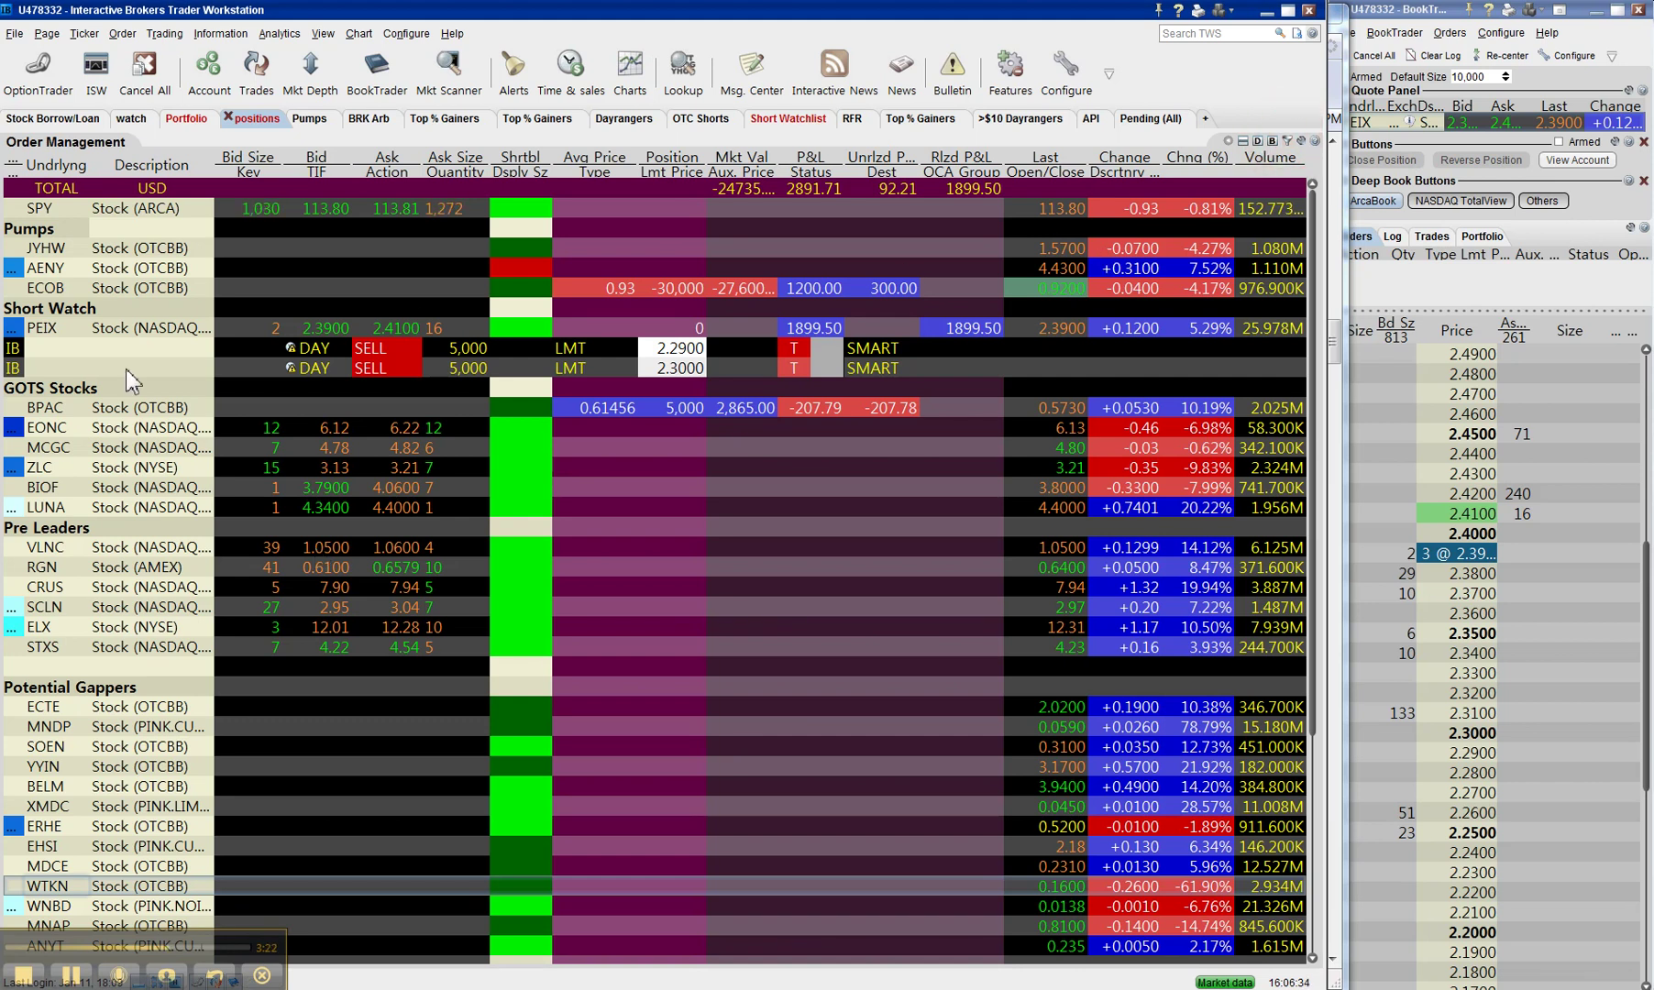
pyautogui.click(165, 407)
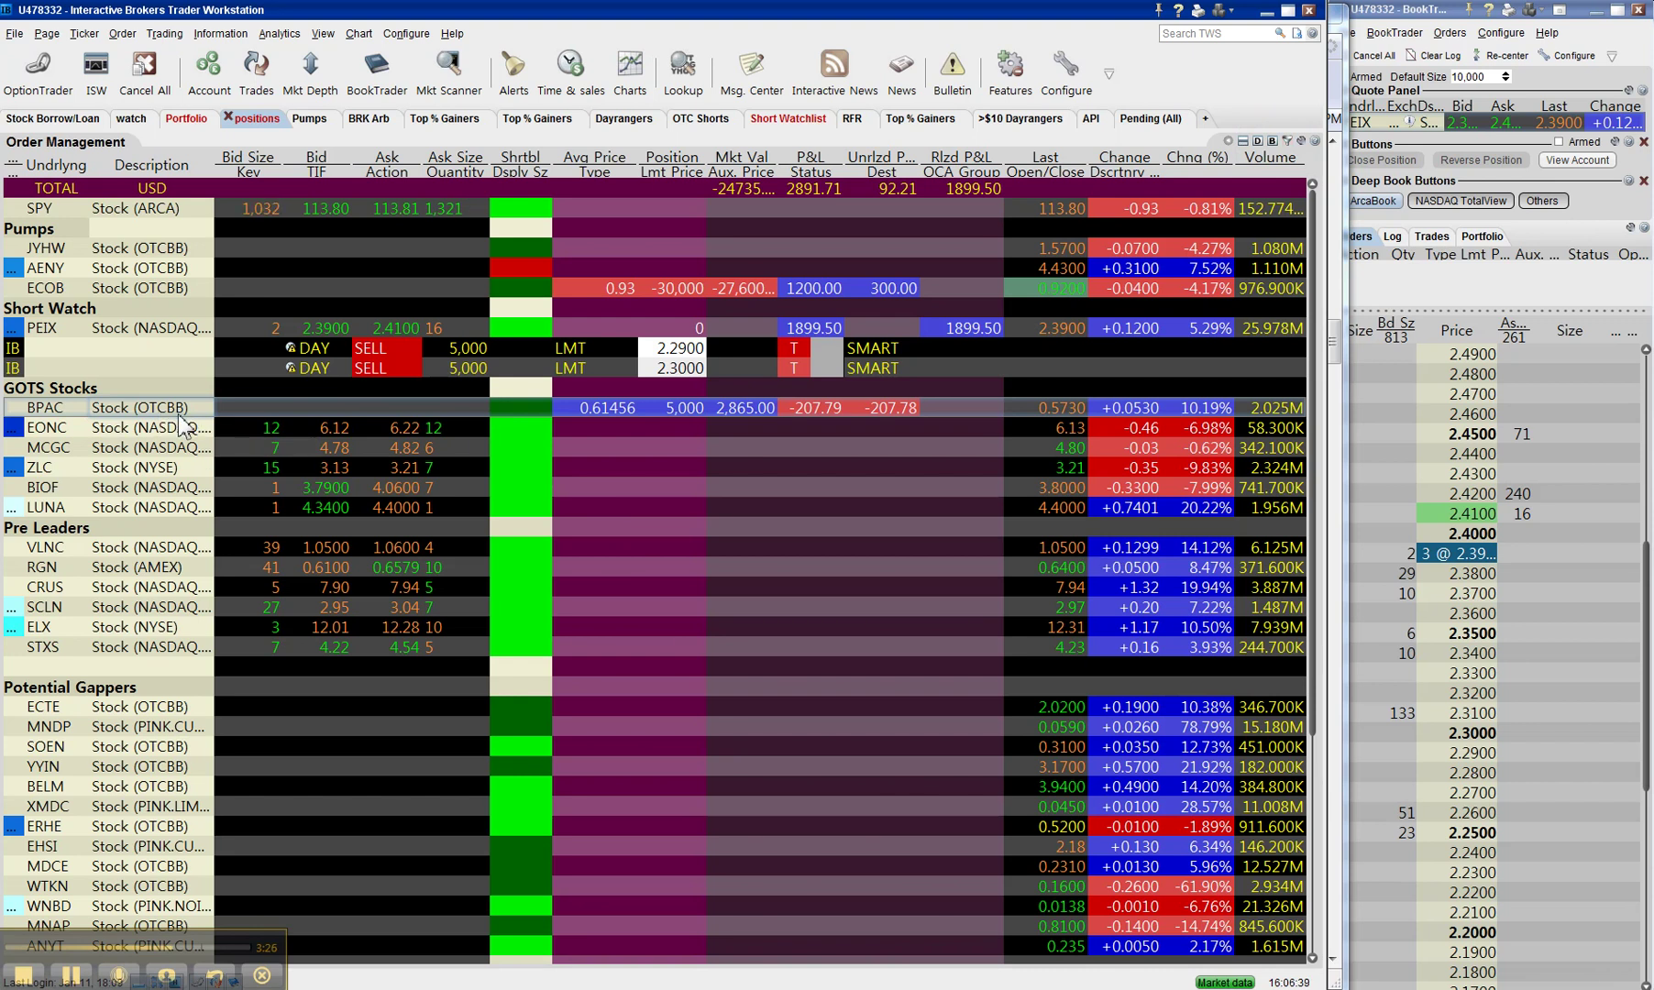
pyautogui.click(1287, 141)
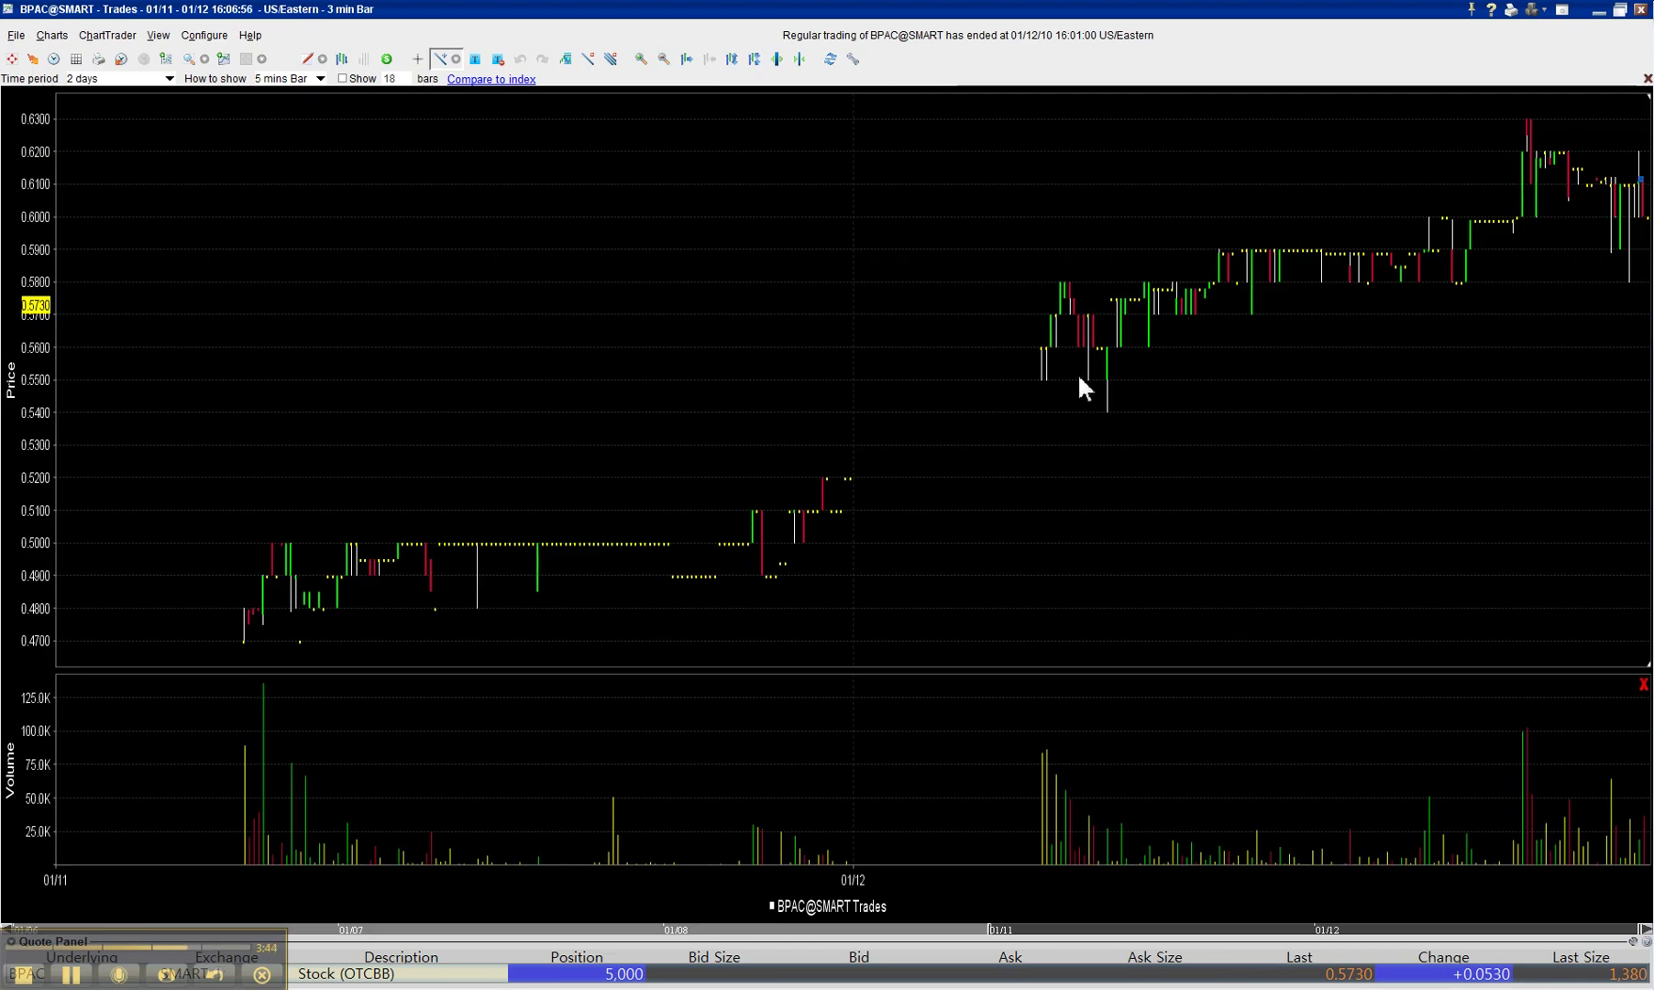
pyautogui.moveTo(1054, 364); pyautogui.dragTo(1641, 191)
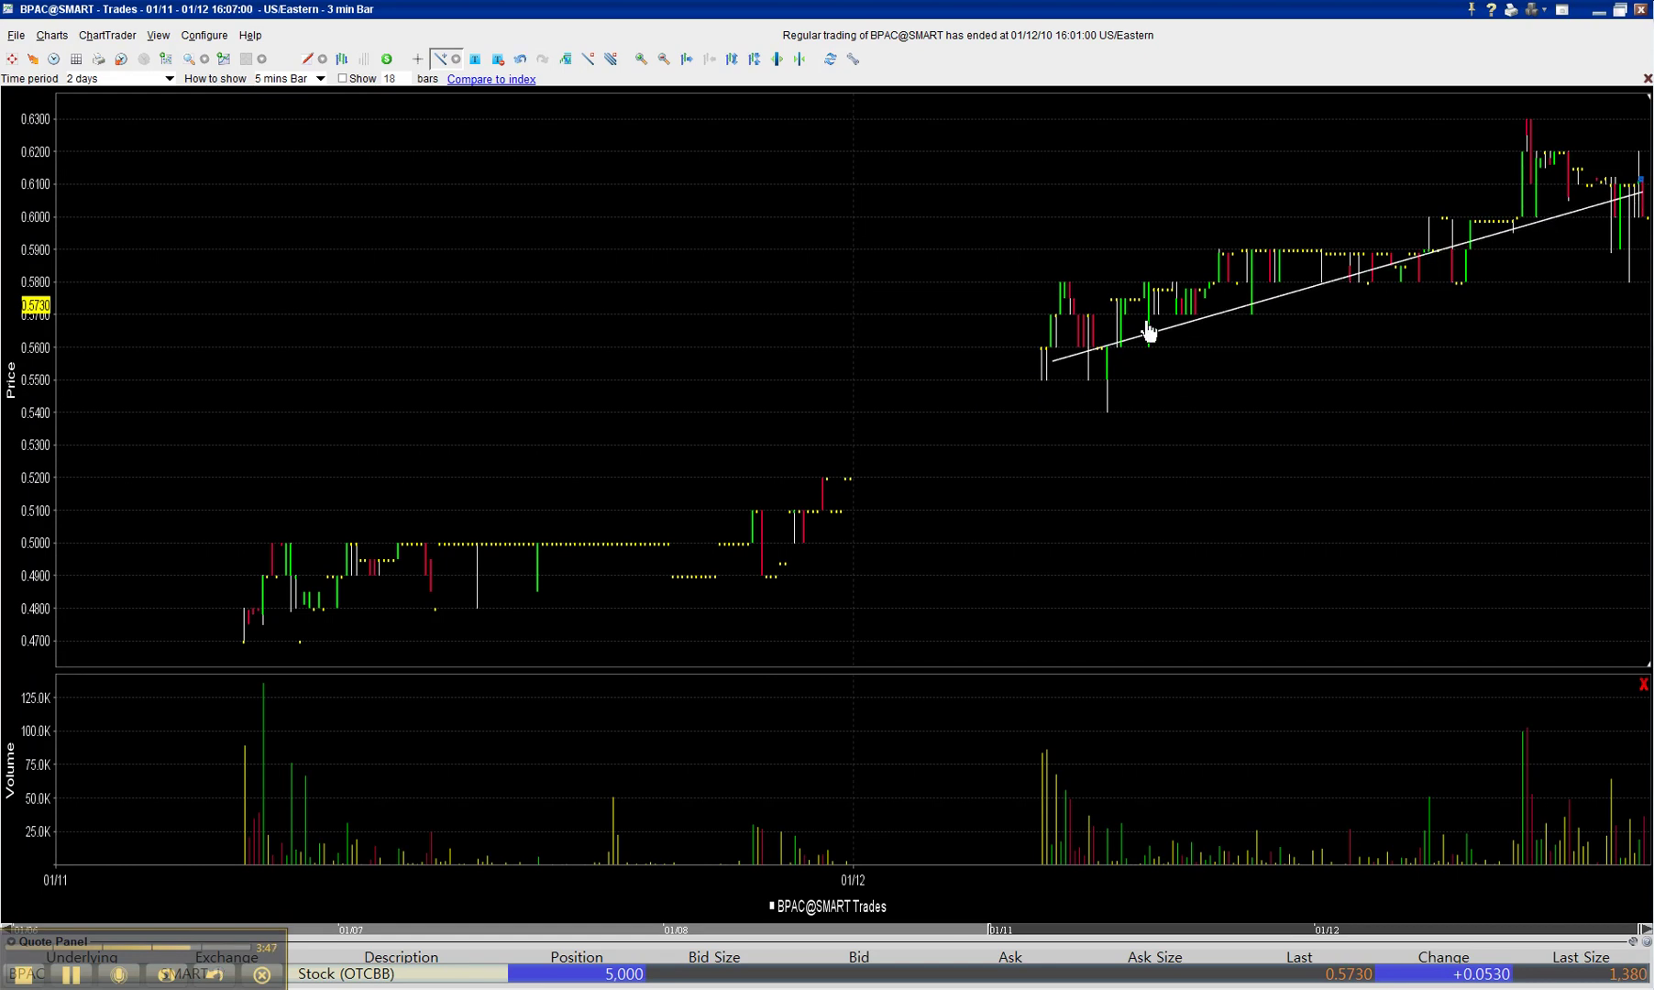
pyautogui.click(1640, 10)
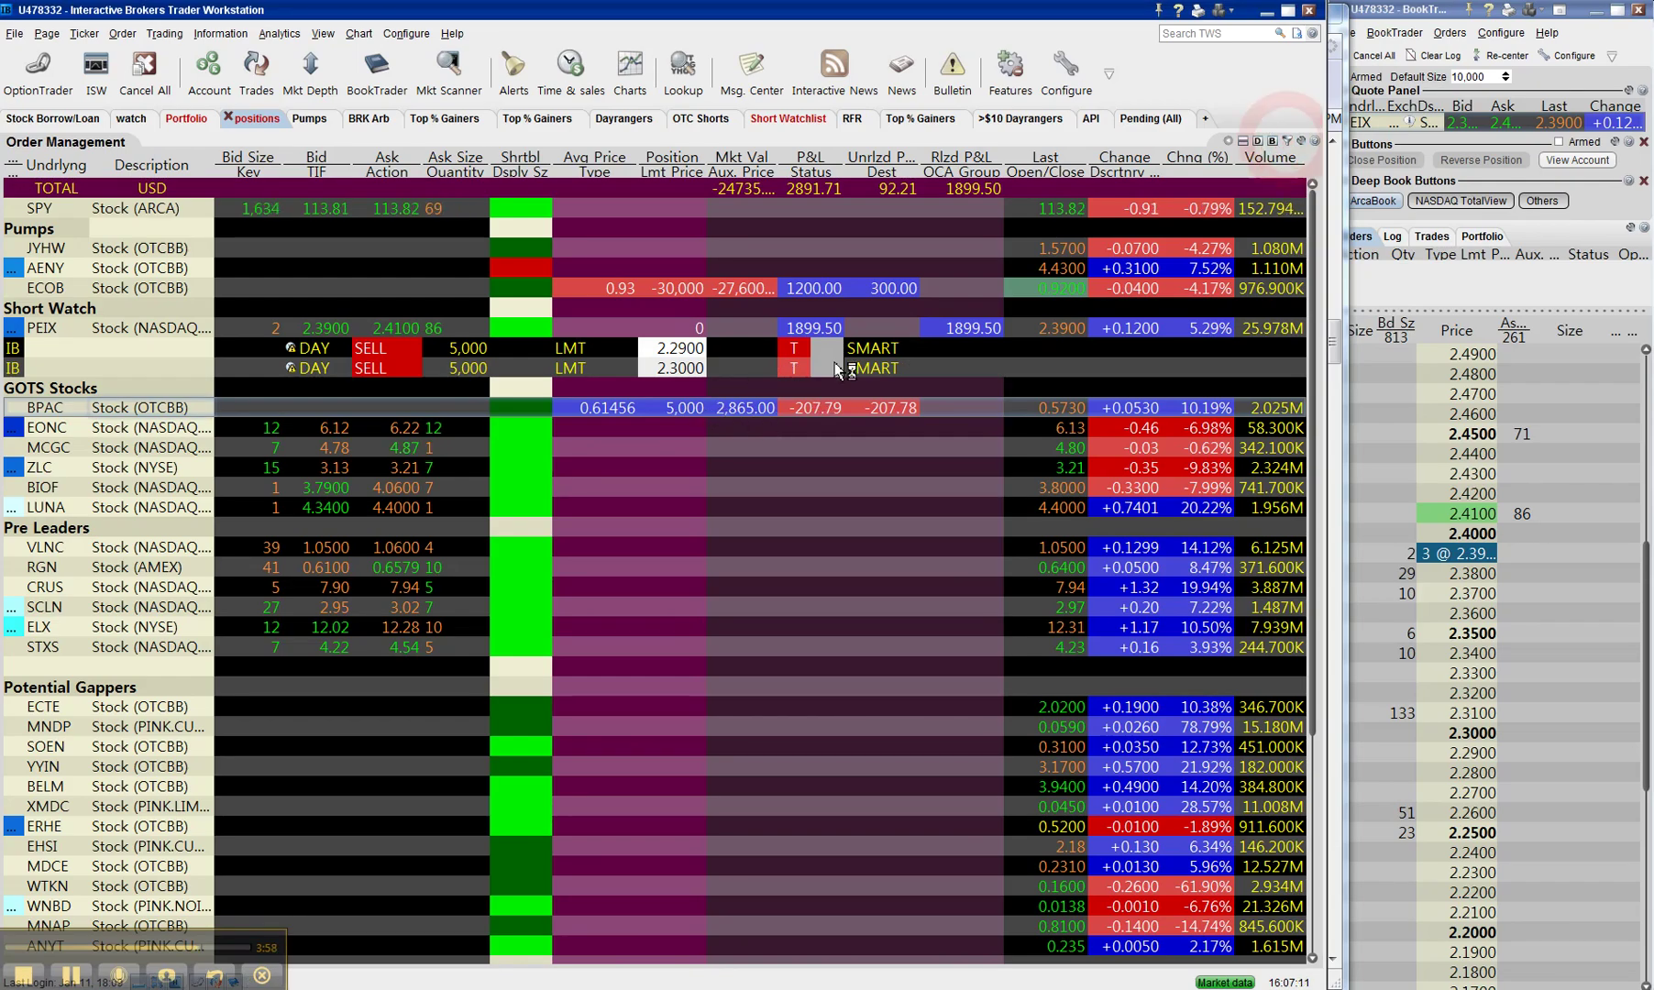
# - Open PEIX's 1-day 3-minute chart and draw a short line across the 10:20 dip
pyautogui.click(1303, 142)
pyautogui.click(1287, 141)
pyautogui.doubleClick(163, 324)
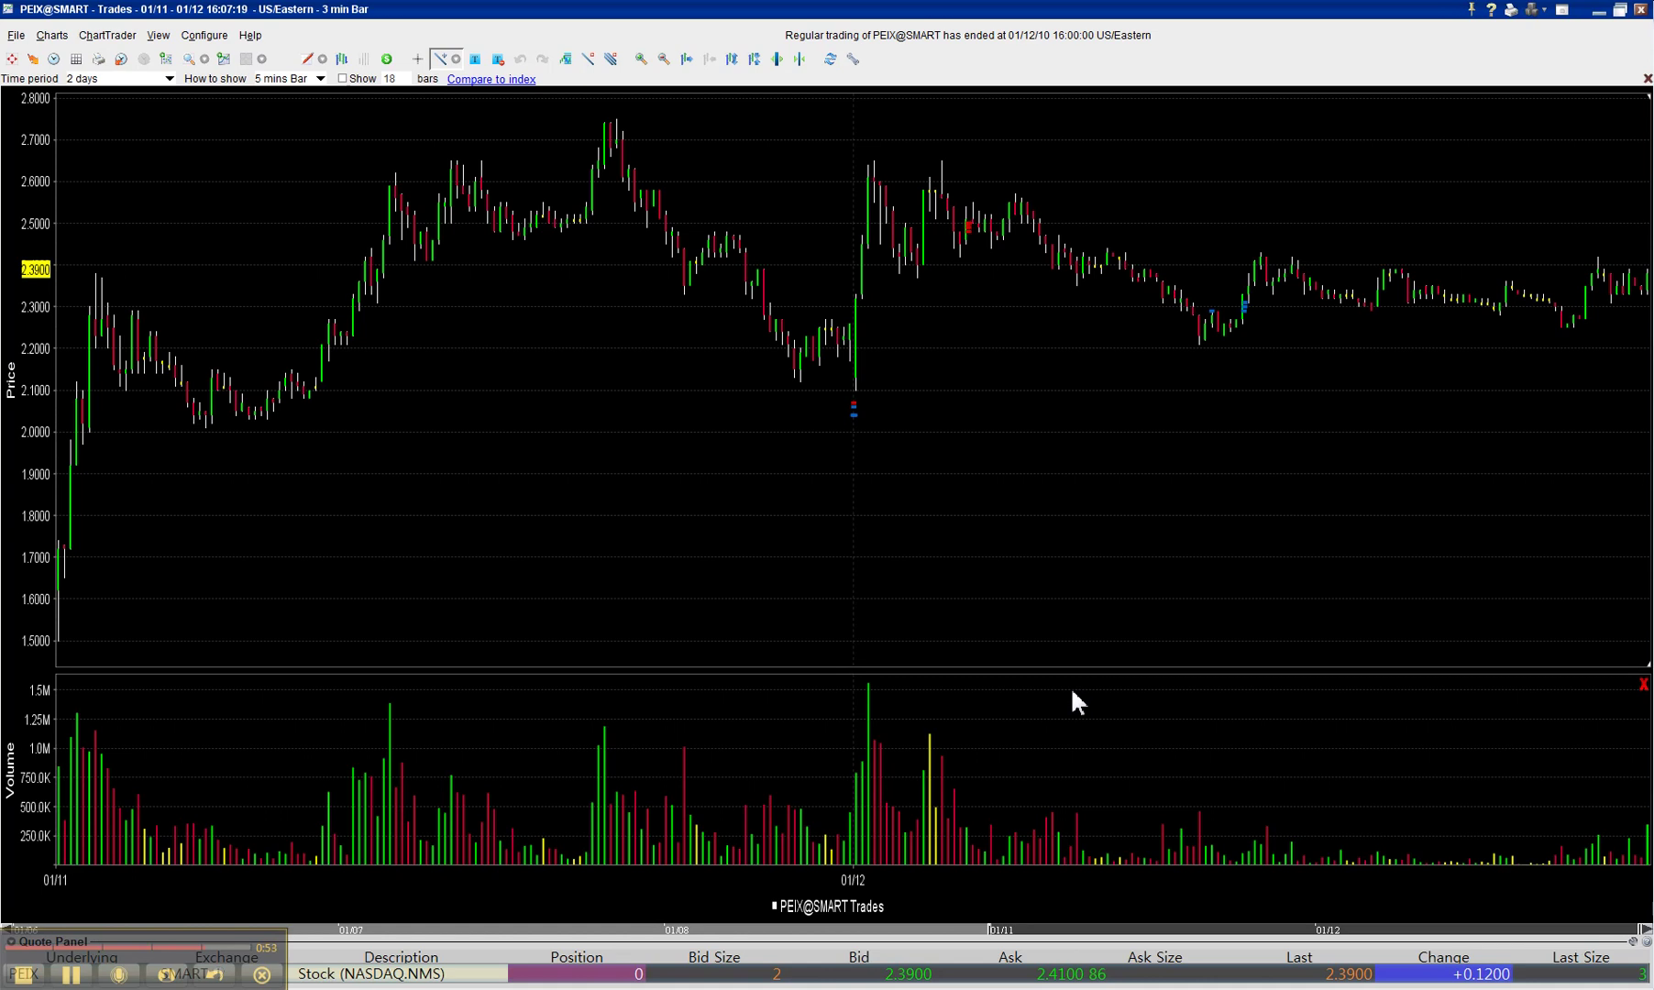
pyautogui.click(168, 80)
pyautogui.scroll(2, 161, 108)
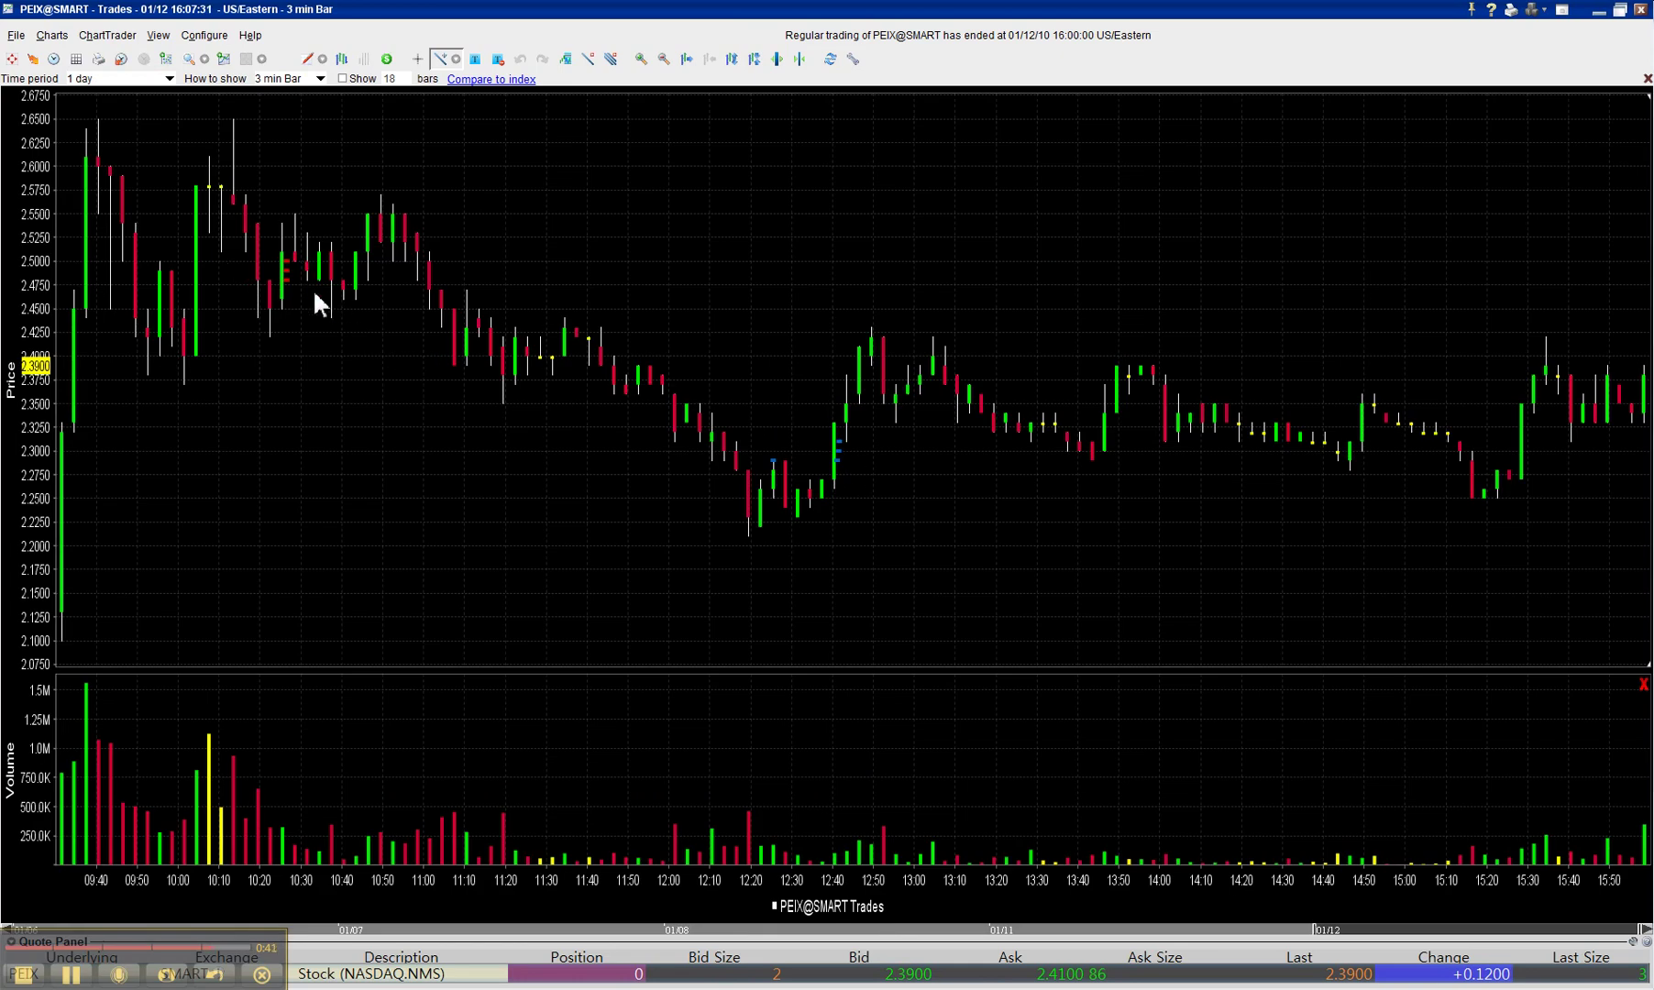
pyautogui.moveTo(257, 216); pyautogui.dragTo(314, 291)
pyautogui.click(1641, 19)
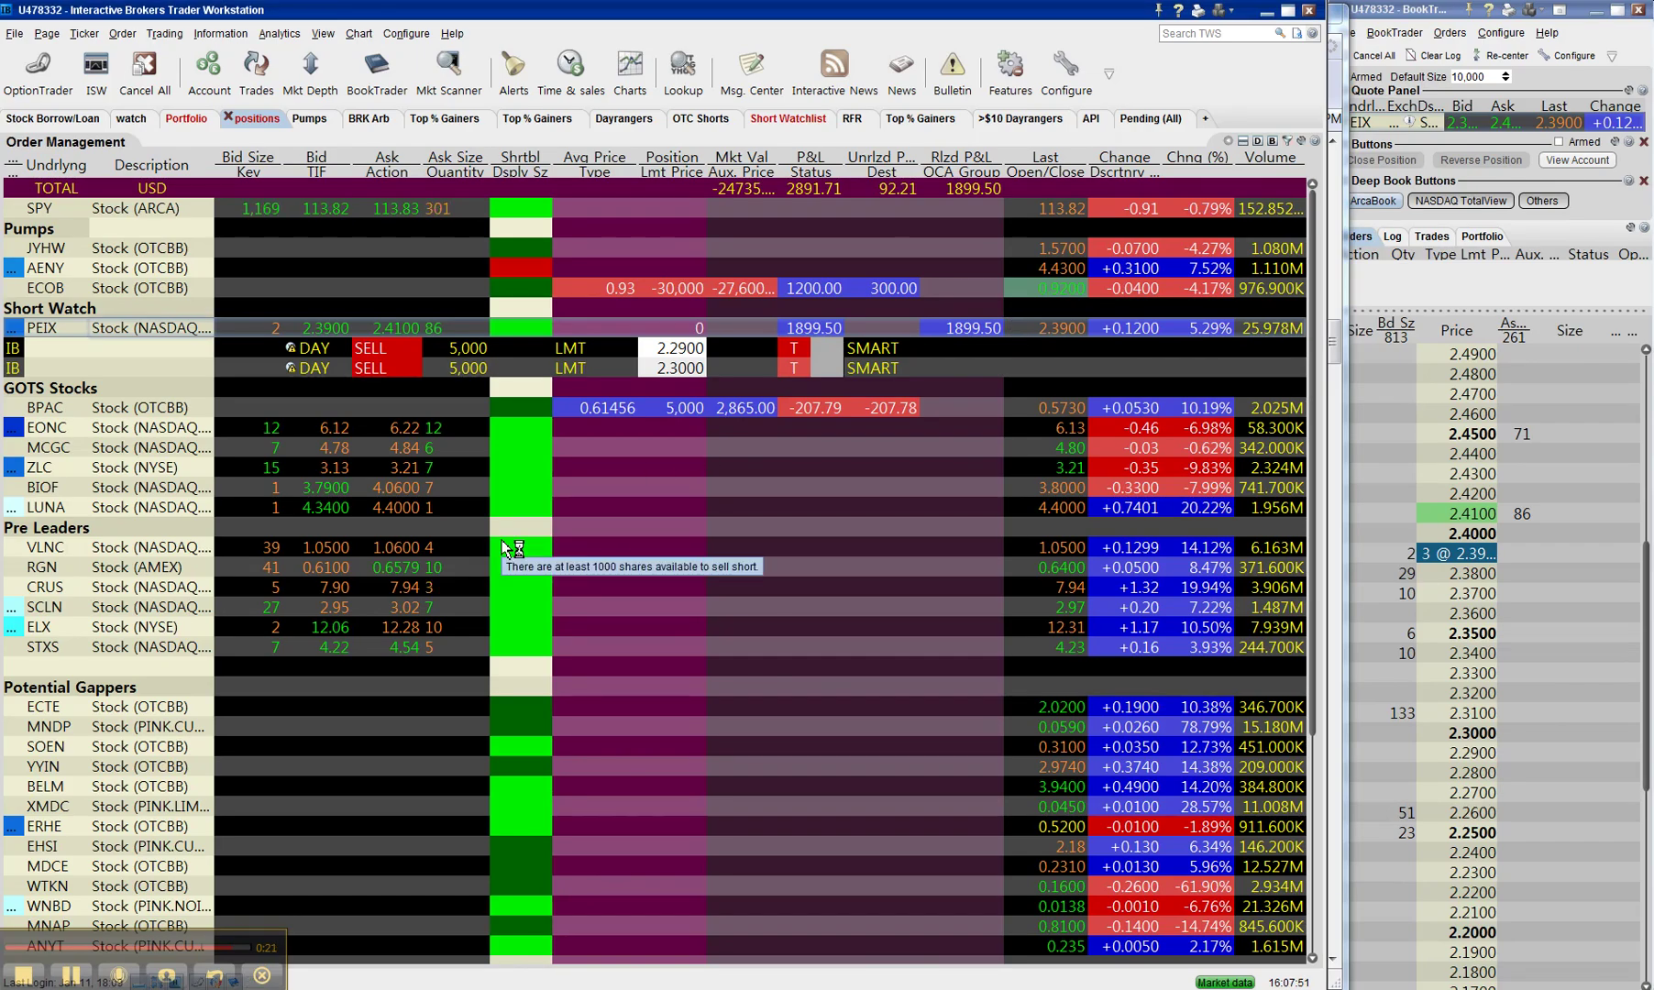
# - Select the ECOB row in the Order Management watchlist
pyautogui.click(153, 290)
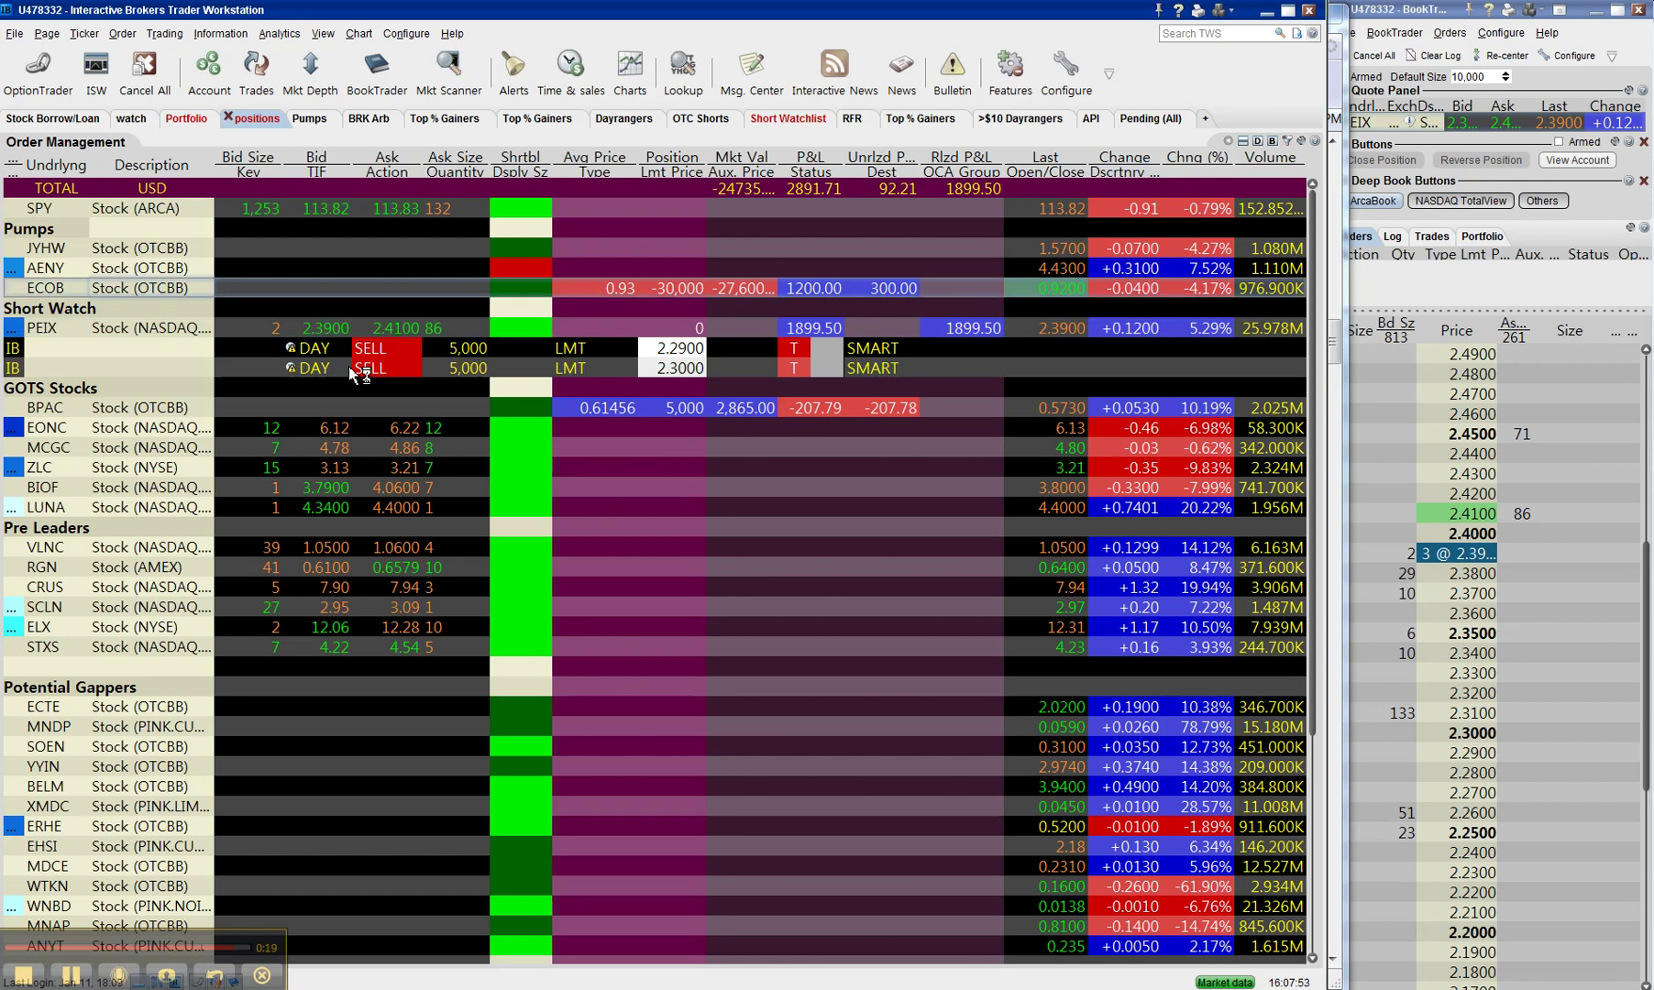